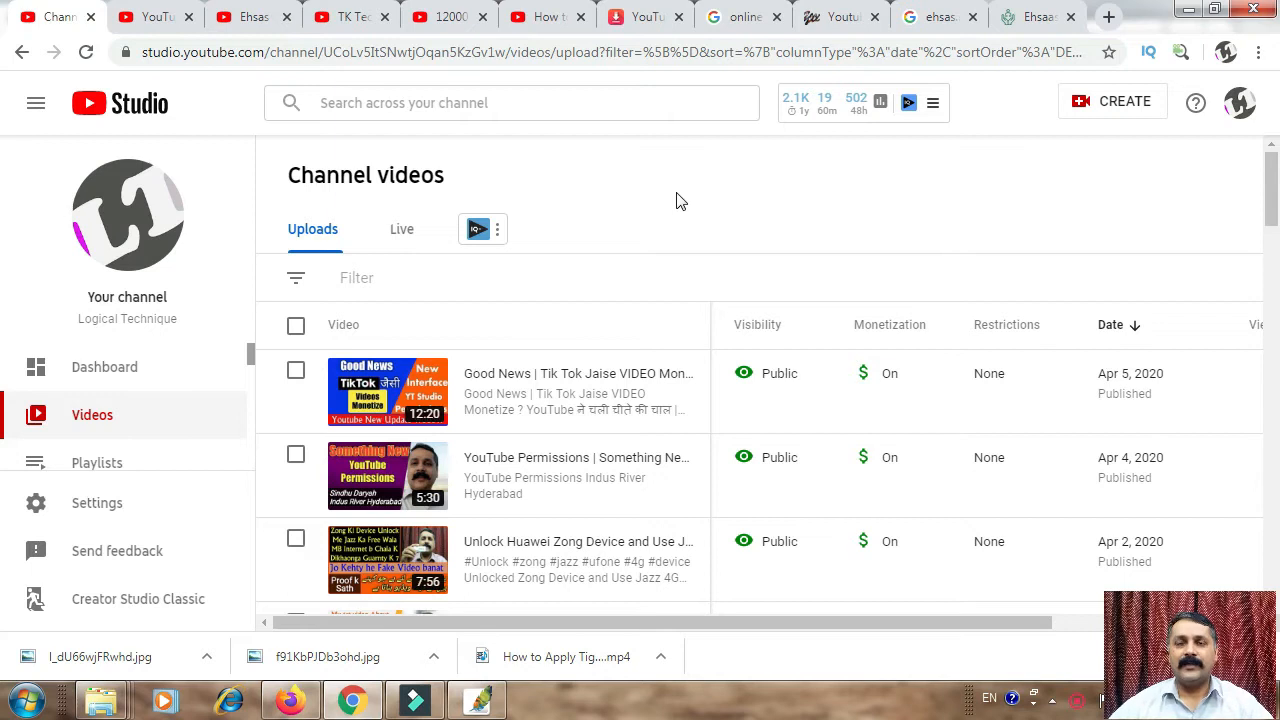
- Start a new video upload with the file "ok ehsas apply" from the nn folder, previewing the clip before opening it
{"action": "left_click", "coordinate": [1118, 110]}
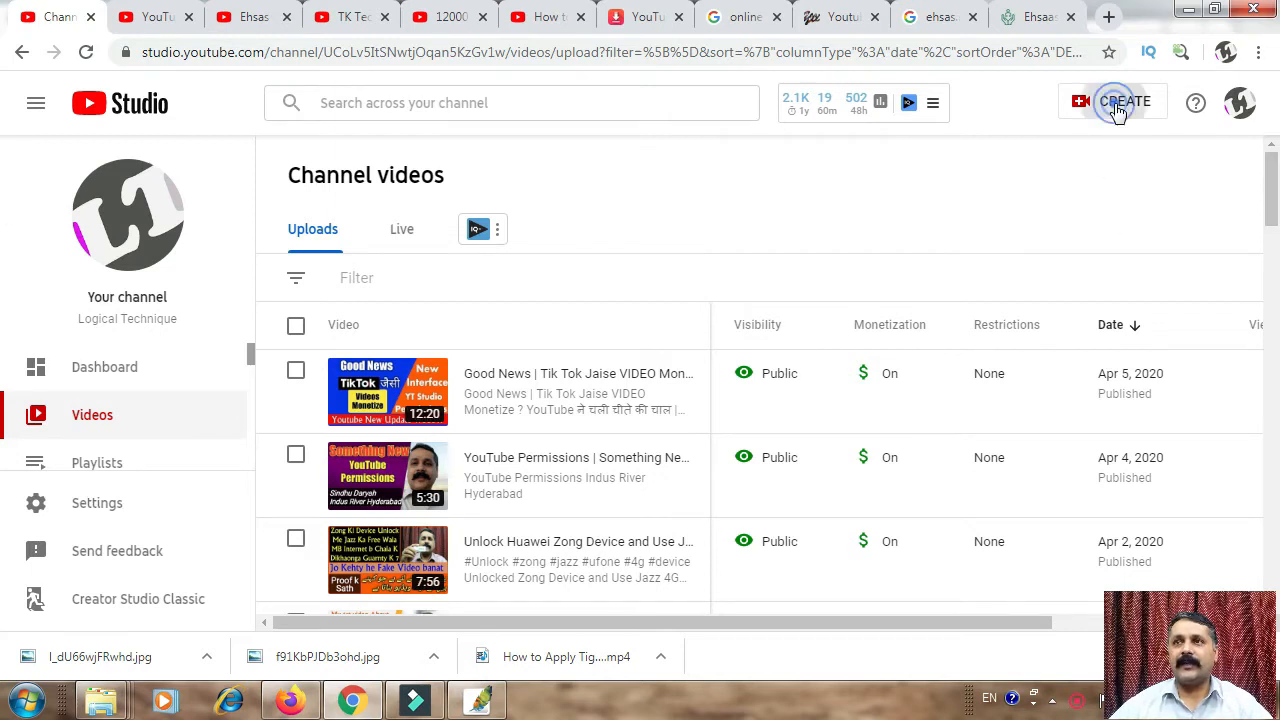
{"action": "left_click", "coordinate": [1088, 143]}
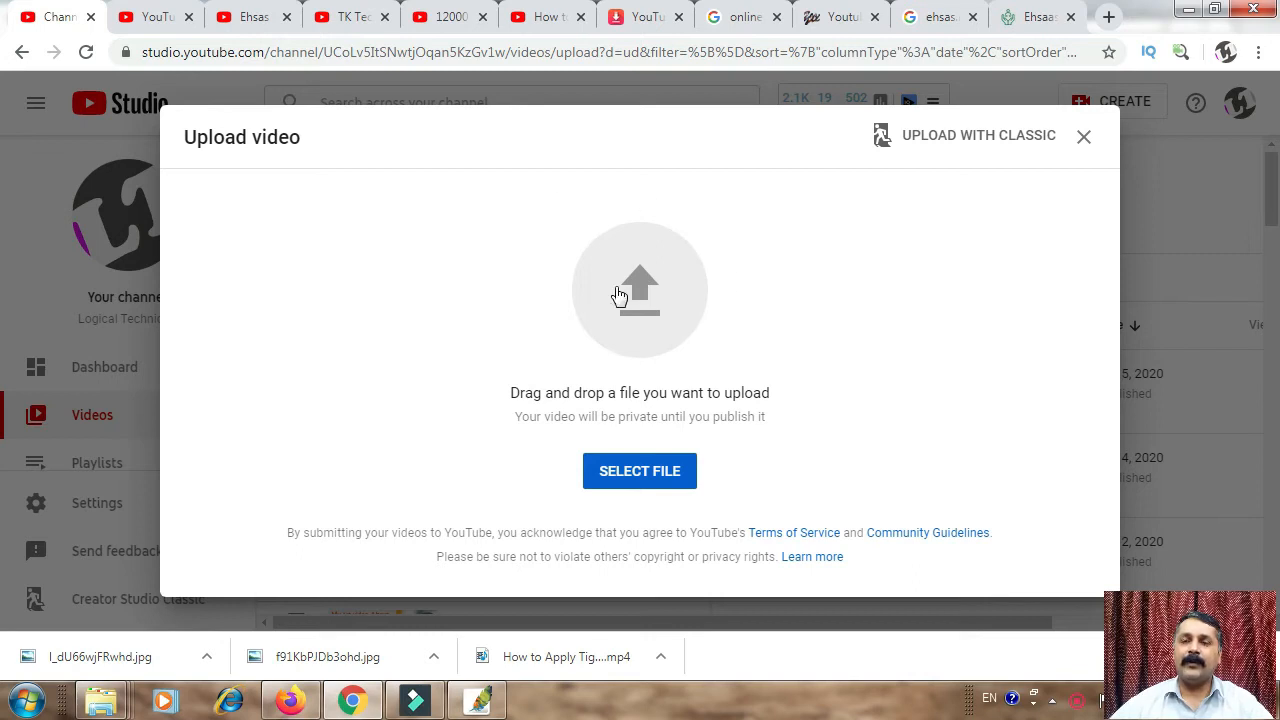
{"action": "left_click", "coordinate": [632, 487]}
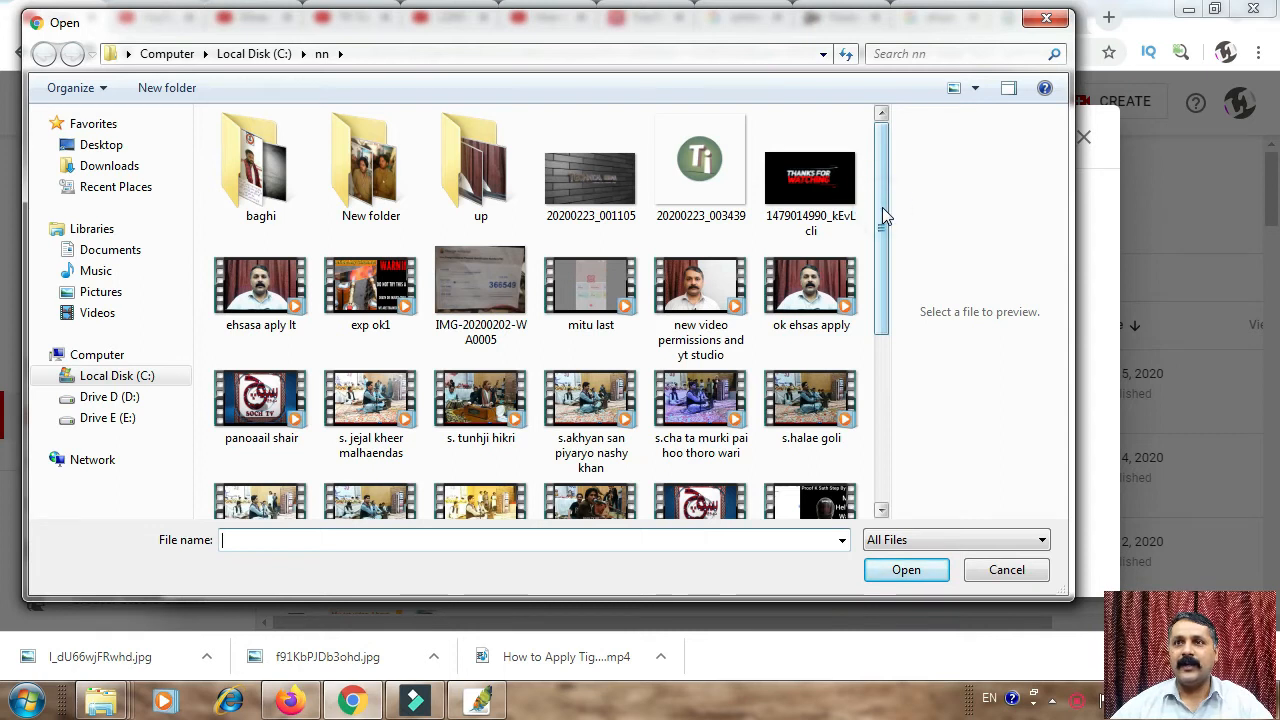
{"action": "left_click", "coordinate": [805, 295]}
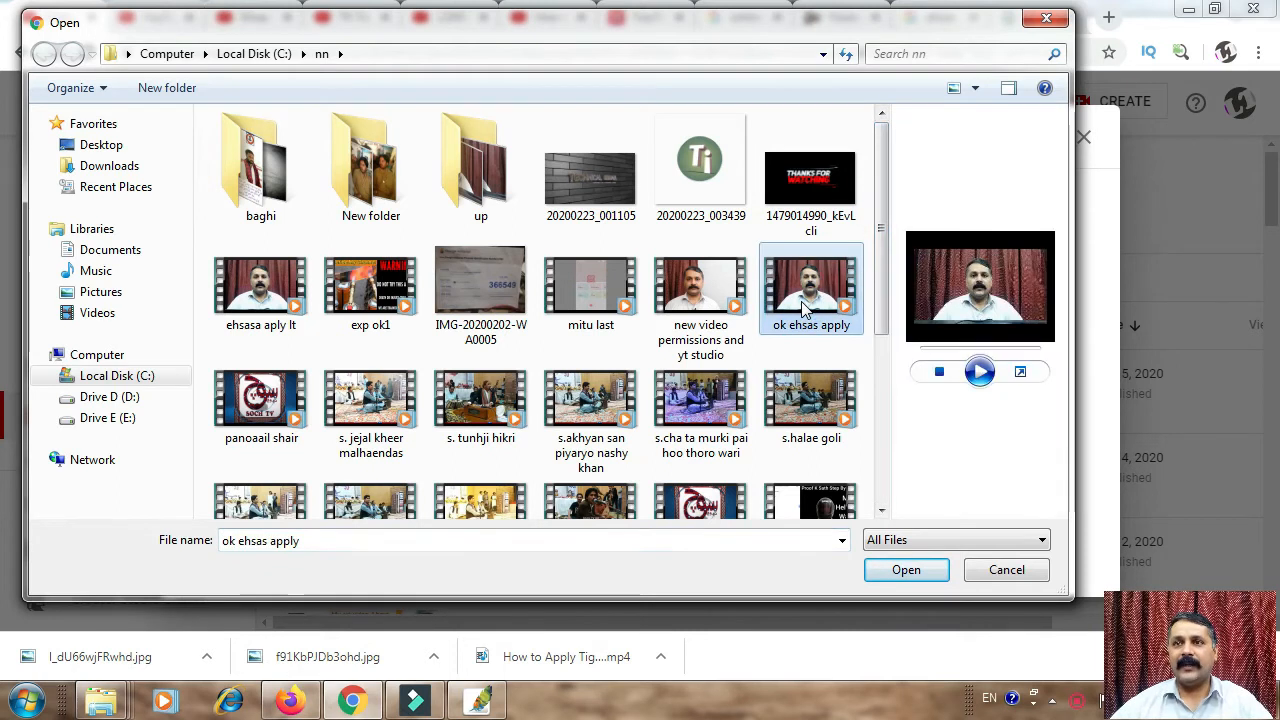
{"action": "left_click", "coordinate": [982, 372]}
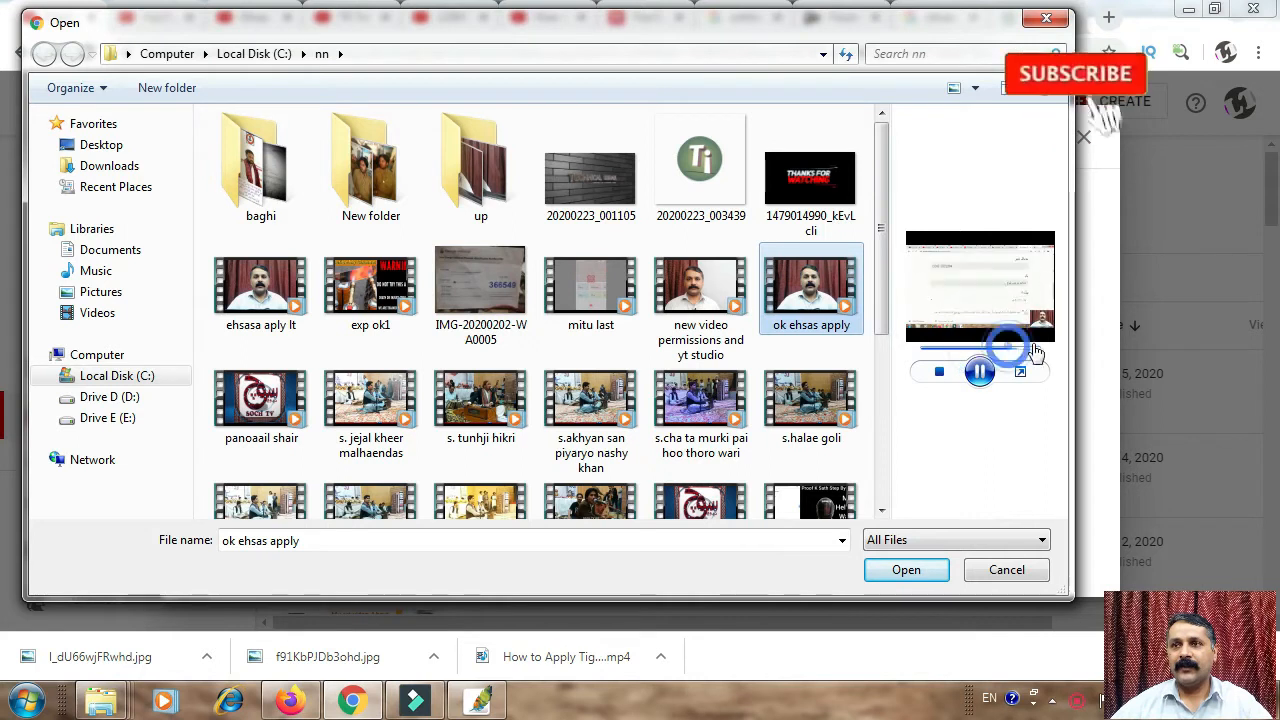
{"action": "left_click", "coordinate": [921, 584]}
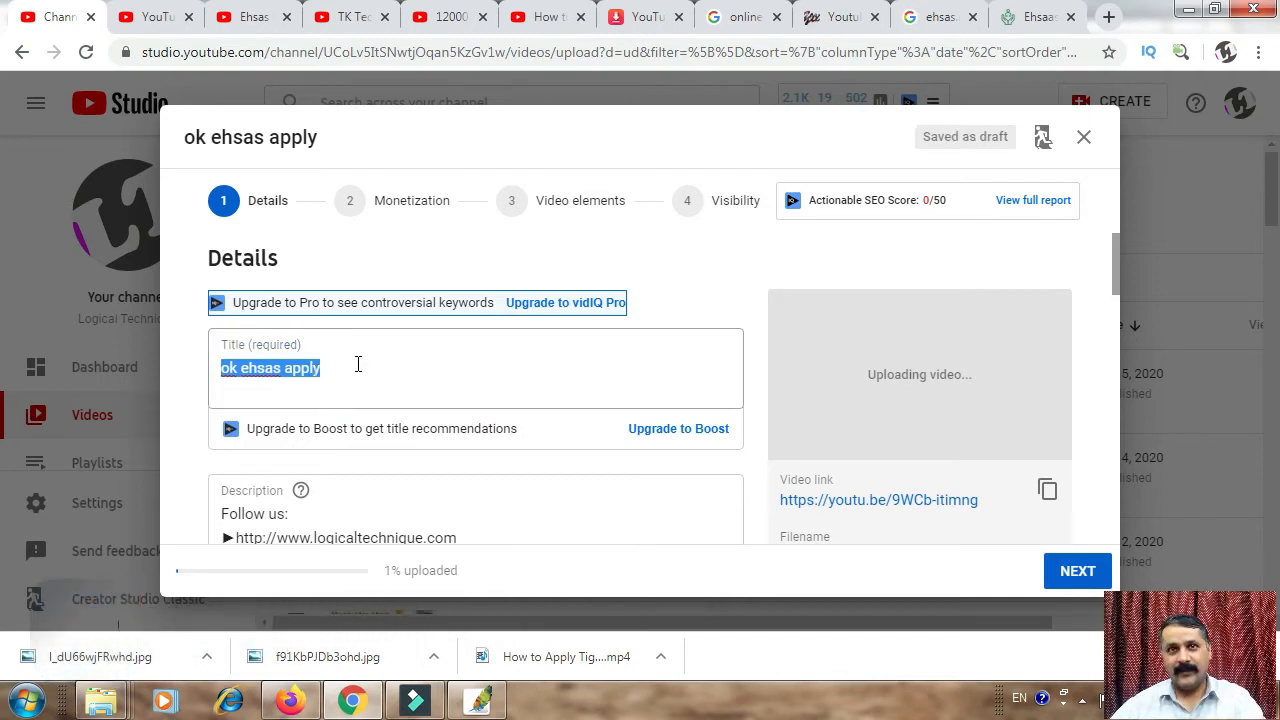
- Replace the video title with "12000 Ehsas Emergency Relief Fund | Insaf Imdad | Ehsas Nadra Gov Pk" and copy it
{"action": "type", "text": "12000 Ehsas Emergency Relief Fund | Insaf Imdad | Ehsas Nadra Gov Pk"}
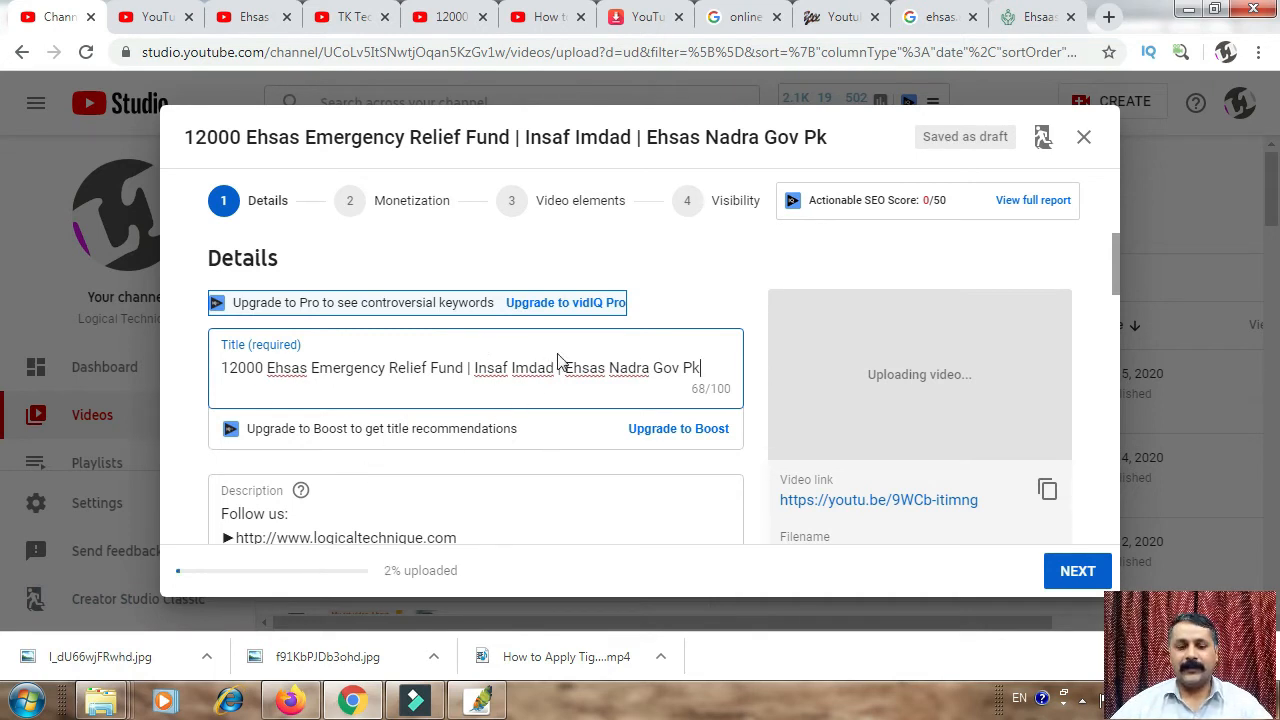
{"action": "key", "text": "ctrl+a"}
{"action": "key", "text": "ctrl+c"}
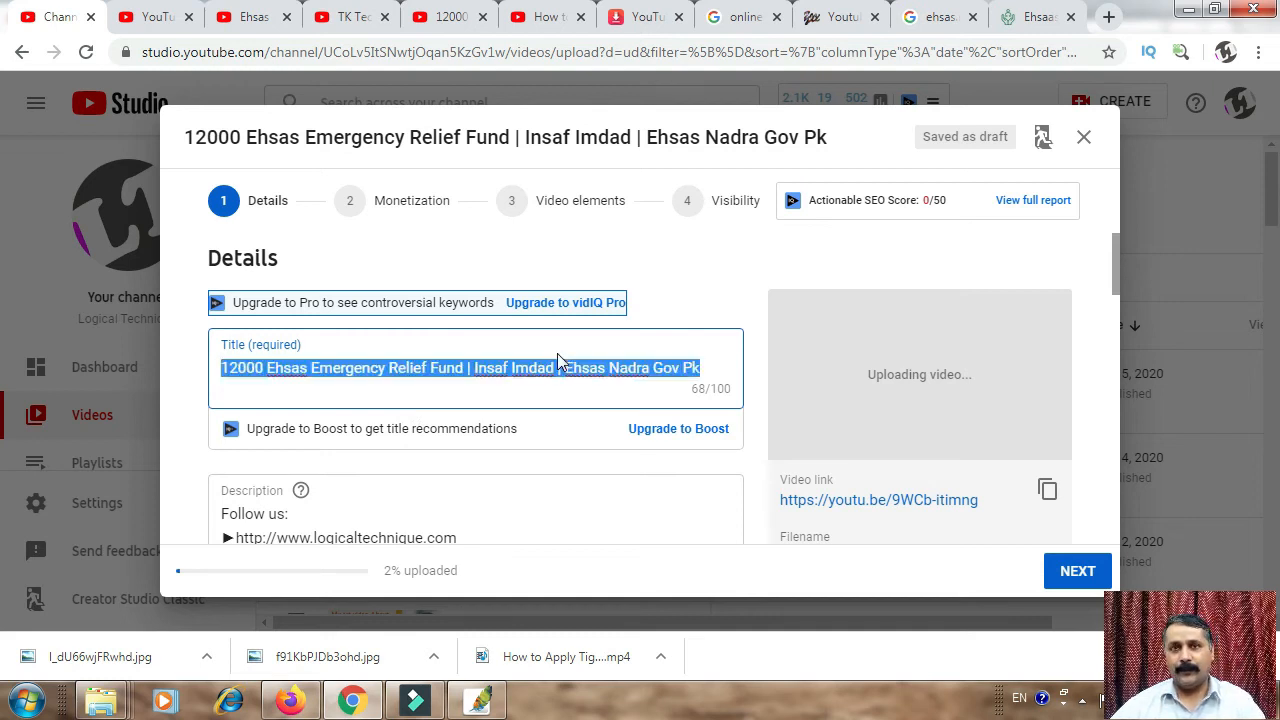
- Insert the copied title above "Follow us:" in the description, followed by a line with the hashtags #ehsas #insaf #imdad #nadra
{"action": "scroll", "coordinate": [1113, 266], "scroll_direction": "down", "scroll_amount": 2}
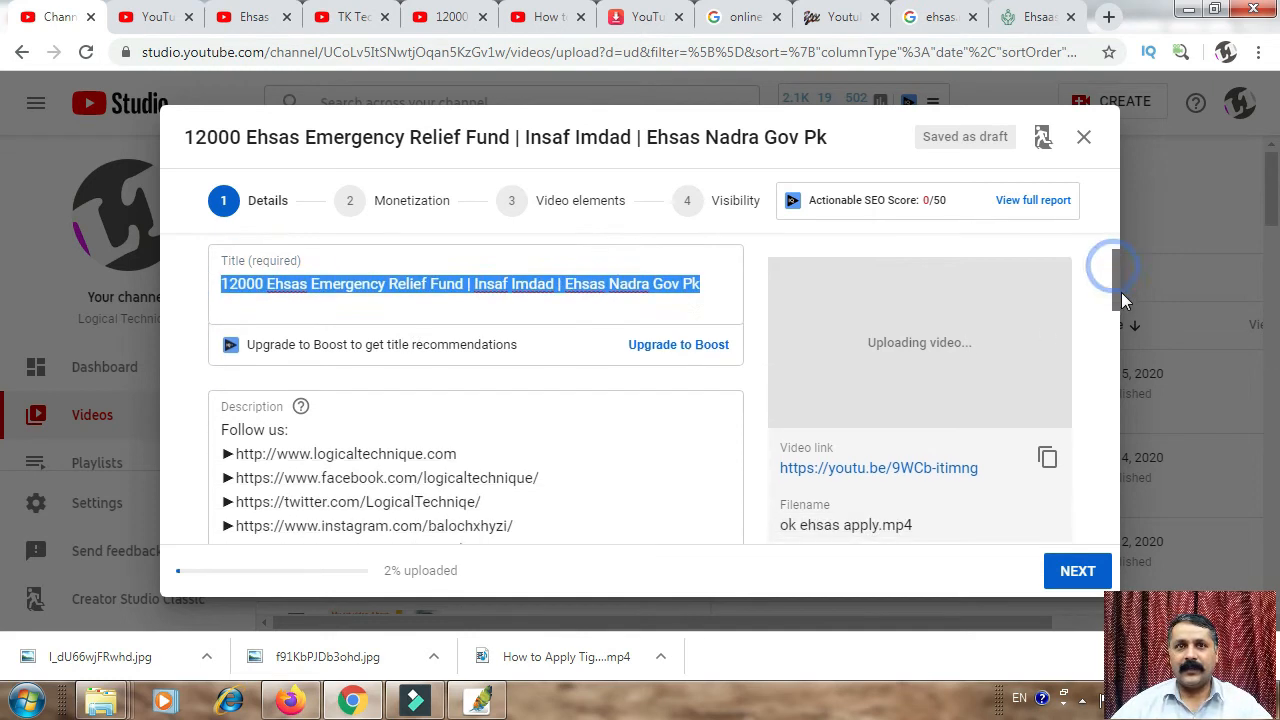
{"action": "left_click", "coordinate": [224, 334]}
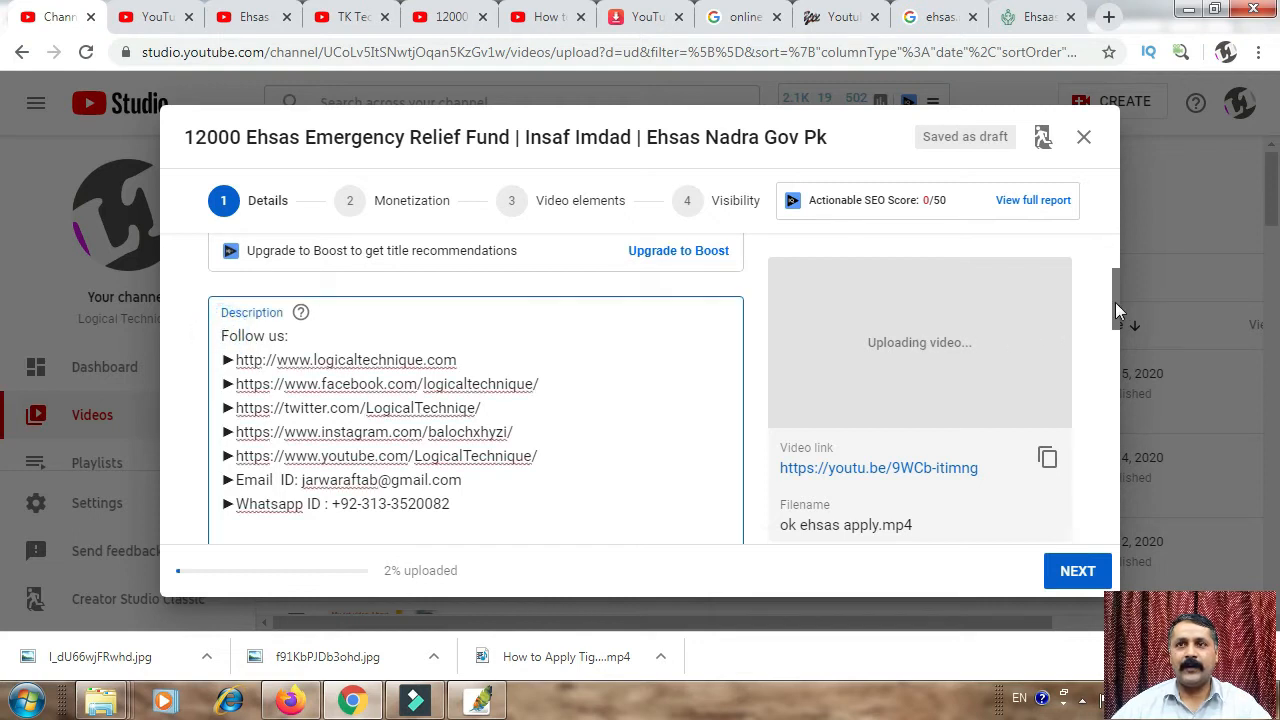
{"action": "scroll", "coordinate": [1118, 311], "scroll_direction": "up", "scroll_amount": 2}
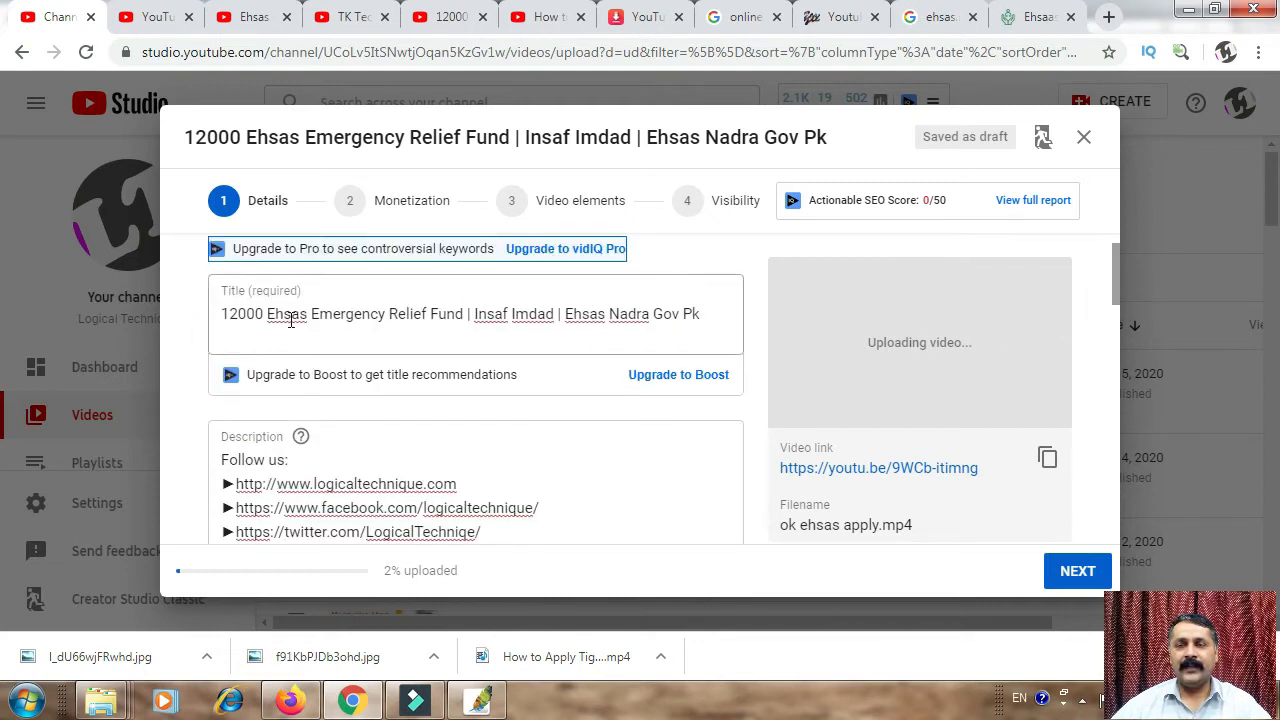
{"action": "left_click", "coordinate": [222, 460]}
{"action": "key", "text": "Return"}
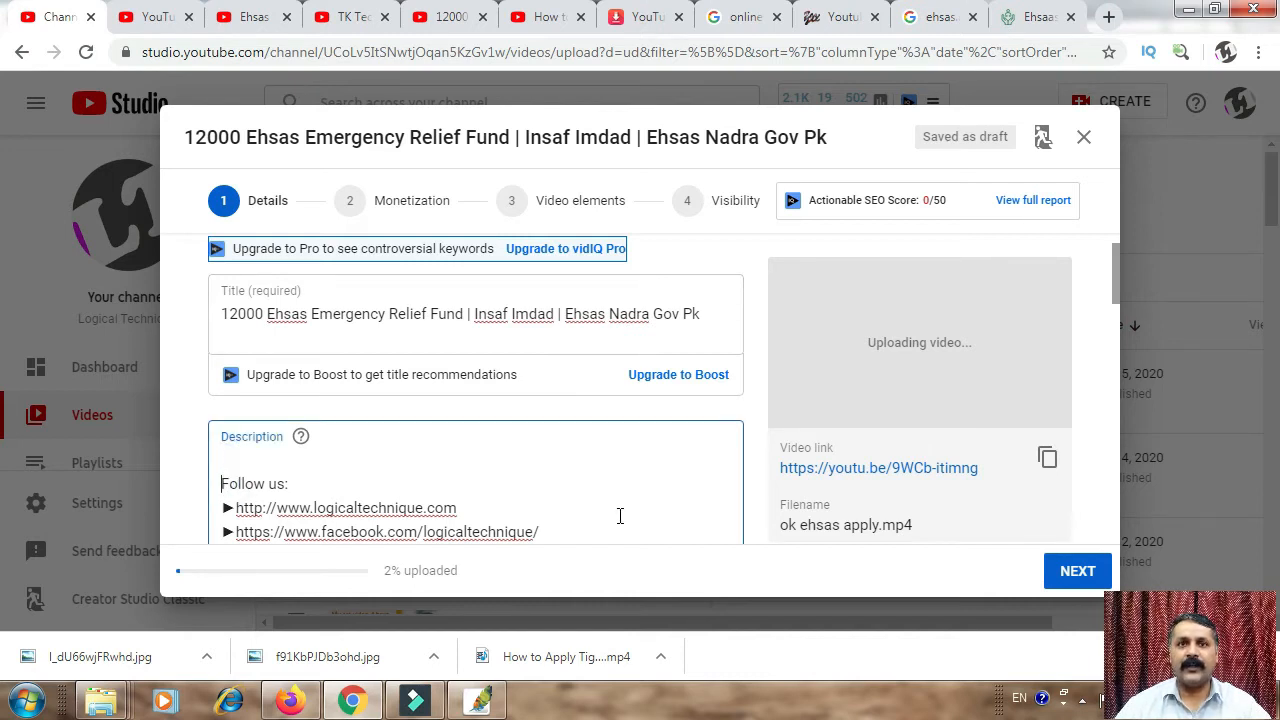
{"action": "key", "text": "Return"}
{"action": "key", "text": "Up"}
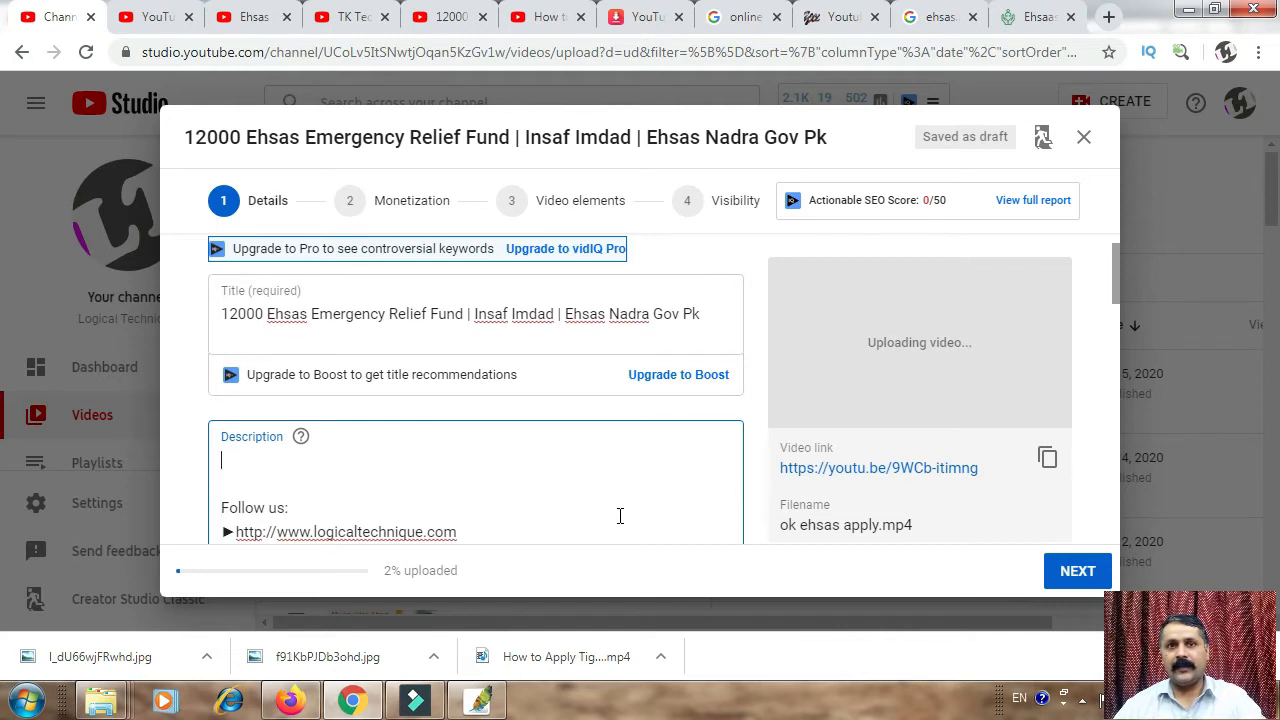
{"action": "key", "text": "ctrl+v"}
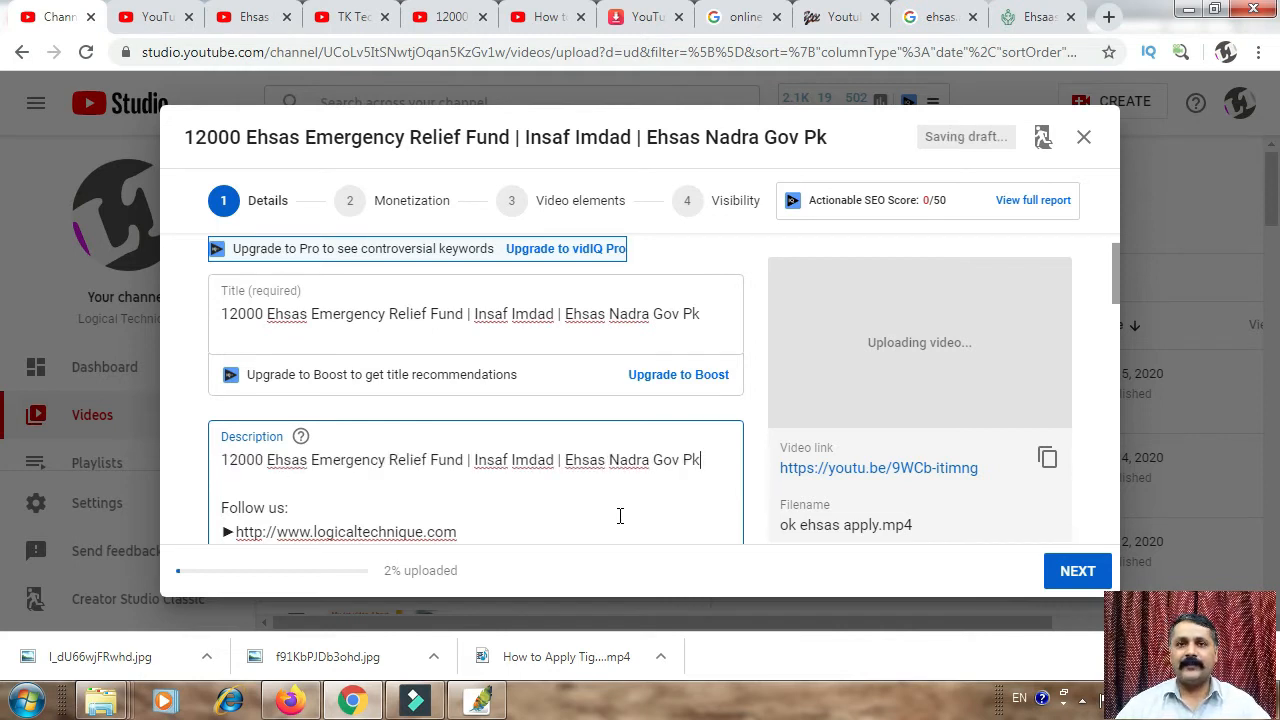
{"action": "key", "text": "Return"}
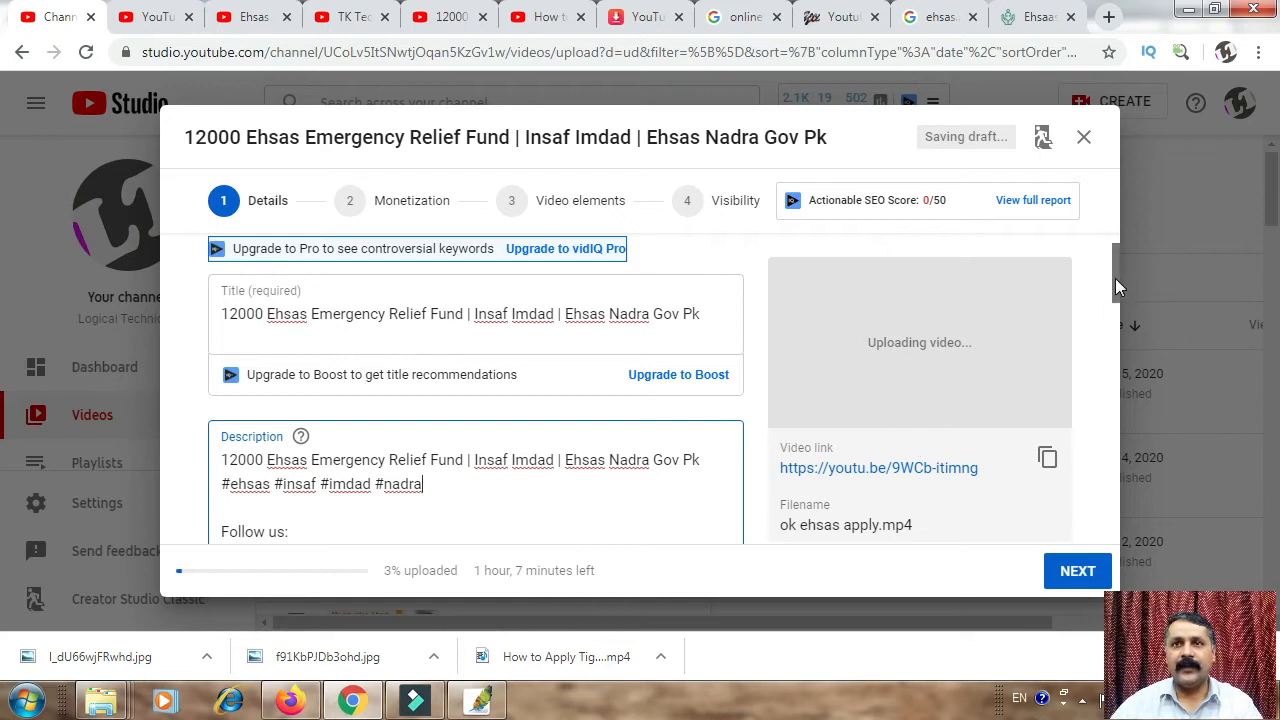
- Paste the prepared Ehsaas Emergency Cash Program text into the description between the hashtags and "Follow us:", and look through it
{"action": "left_click_drag", "start_coordinate": [1116, 278], "coordinate": [1113, 318]}
{"action": "left_click", "coordinate": [226, 380]}
{"action": "key", "text": "ctrl+v"}
{"action": "mouse_move", "coordinate": [724, 358]}
{"action": "left_mouse_down"}
{"action": "mouse_move", "coordinate": [737, 543]}
{"action": "mouse_move", "coordinate": [731, 335]}
{"action": "left_mouse_up"}
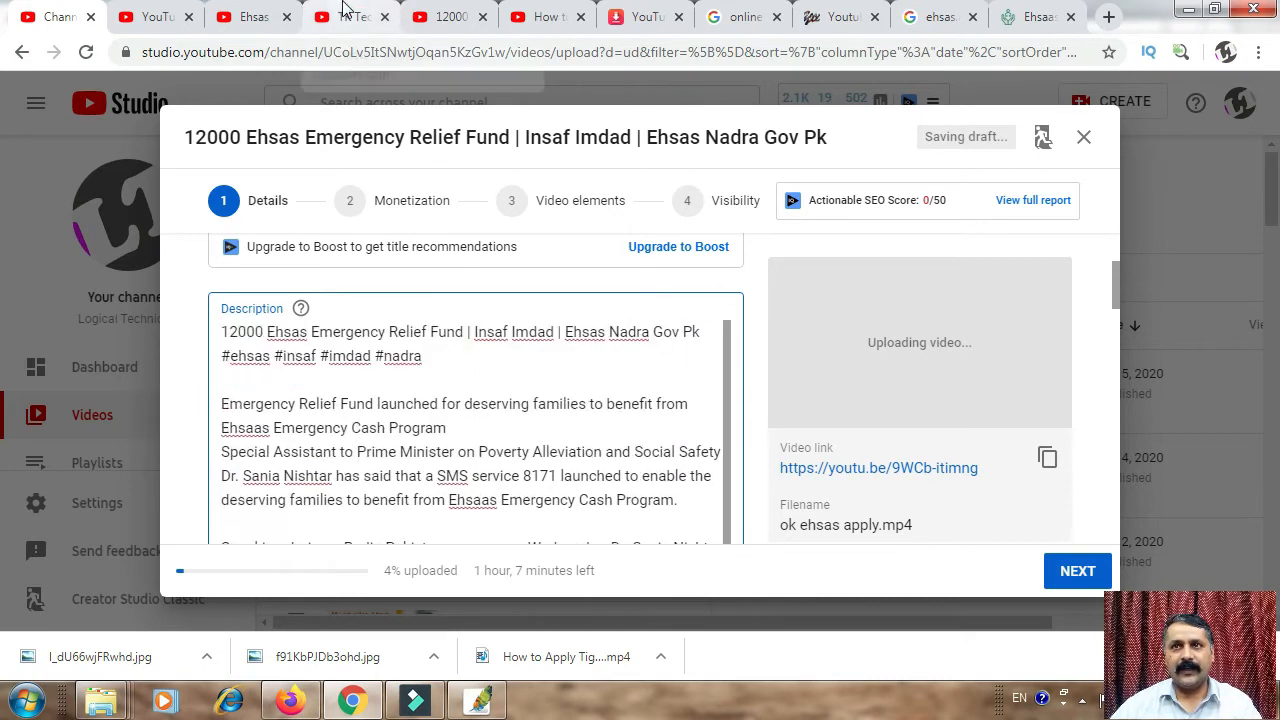
{"action": "left_click", "coordinate": [728, 362]}
{"action": "left_click_drag", "start_coordinate": [731, 370], "coordinate": [763, 549]}
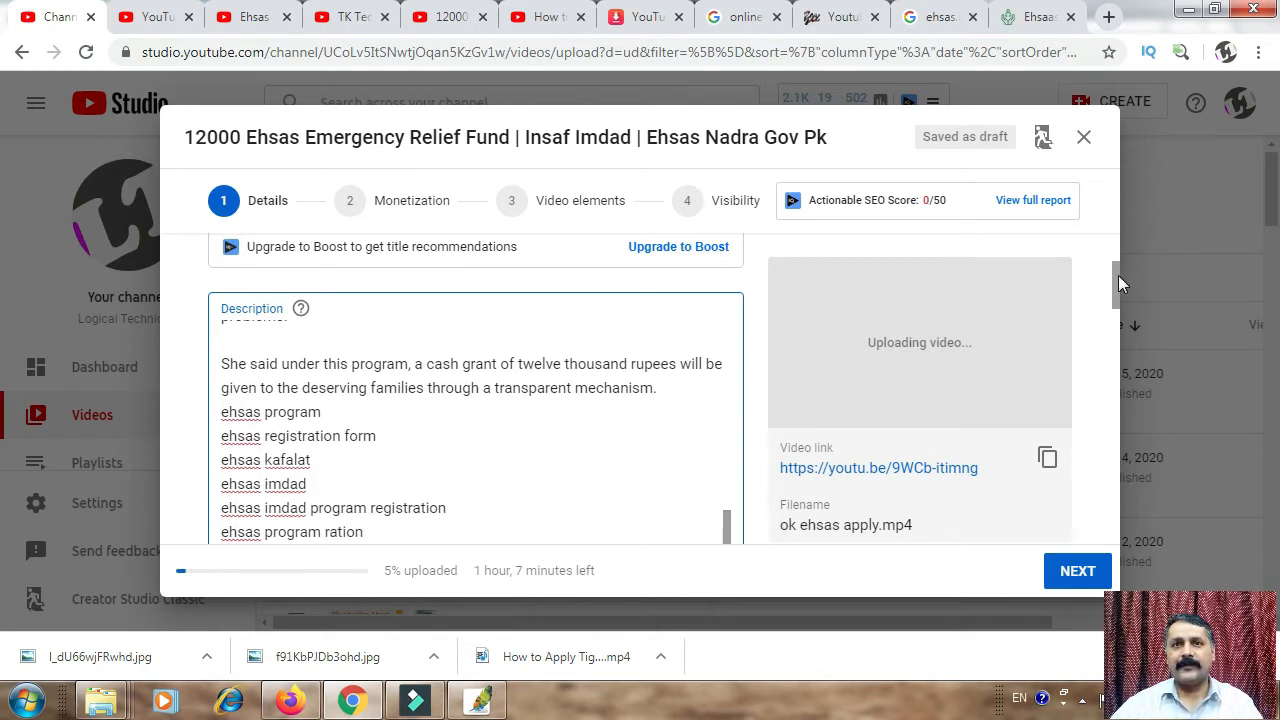
- Upload the image "hdehsad lt" from the Desktop as the video's custom thumbnail
{"action": "left_click_drag", "start_coordinate": [1118, 275], "coordinate": [1203, 427]}
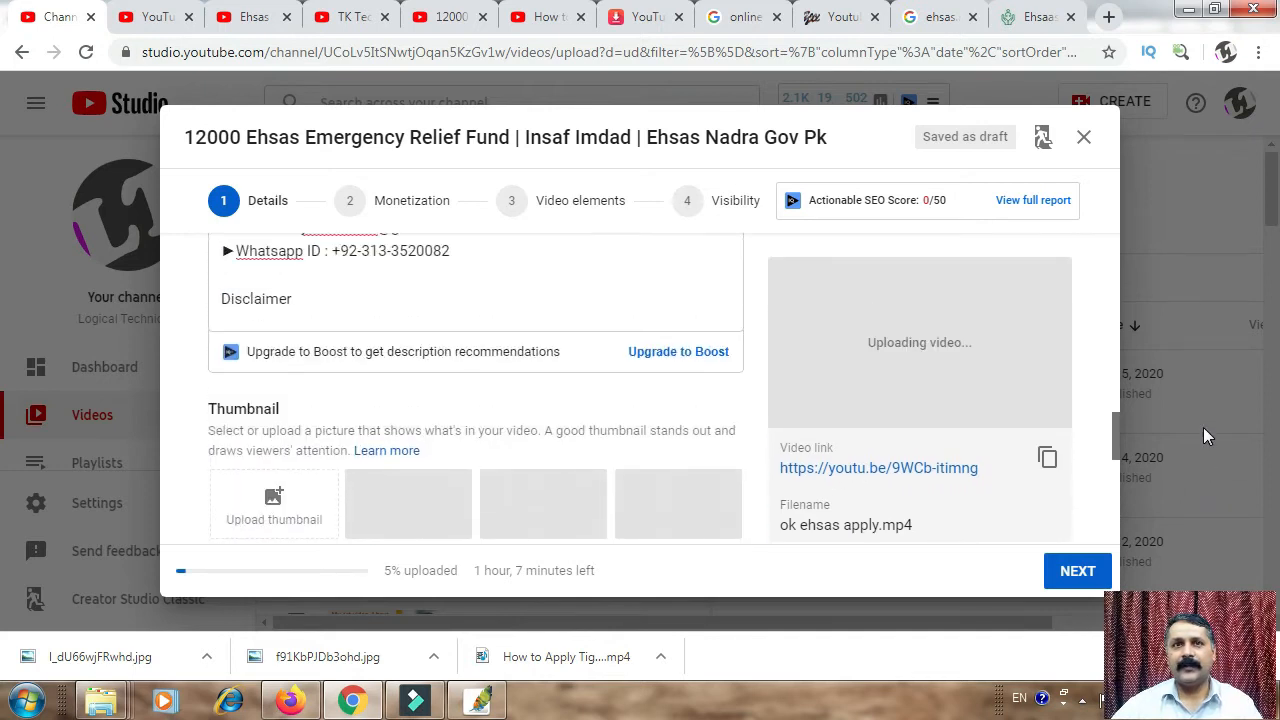
{"action": "left_click", "coordinate": [257, 508]}
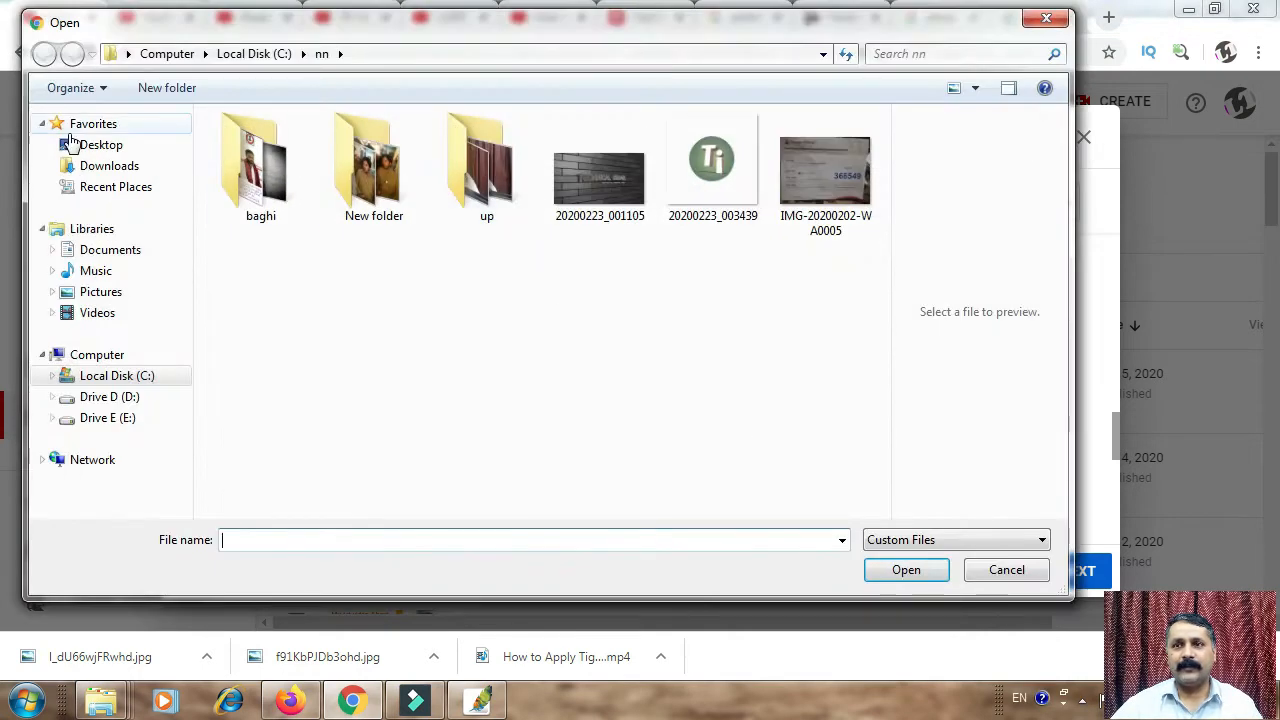
{"action": "left_click", "coordinate": [72, 144]}
{"action": "left_click_drag", "start_coordinate": [883, 163], "coordinate": [933, 345]}
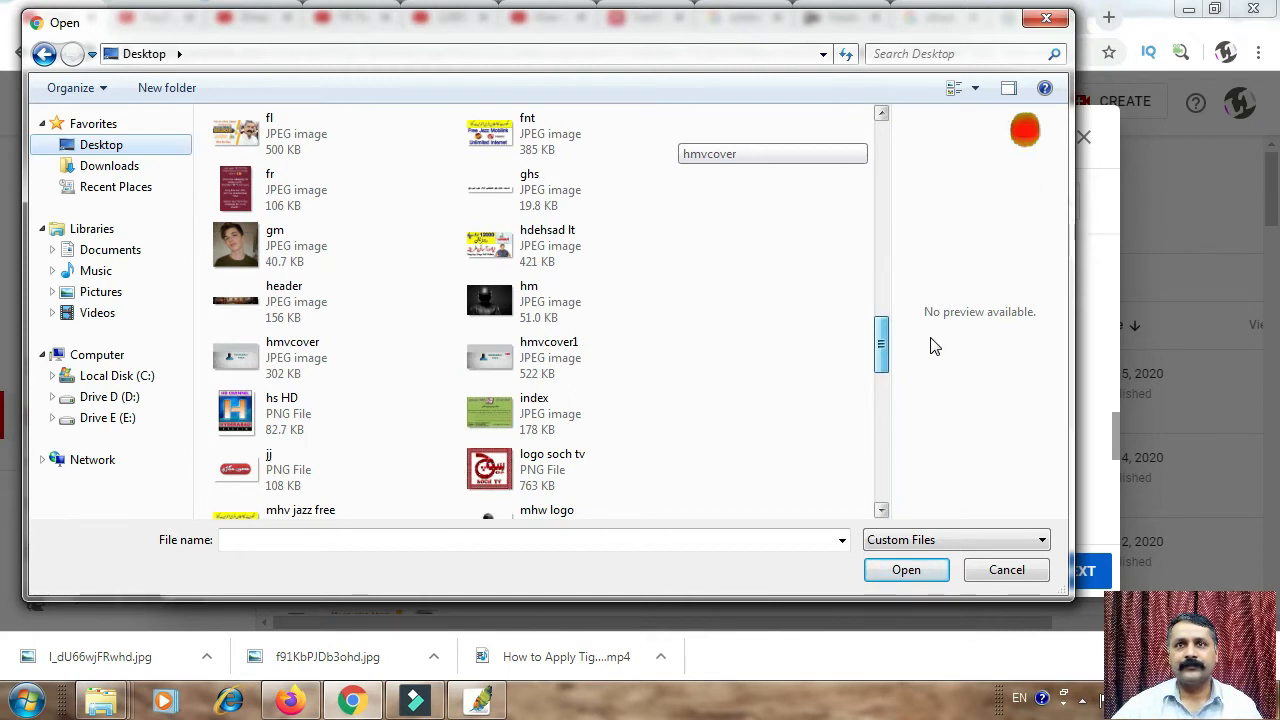
{"action": "scroll", "coordinate": [657, 294], "scroll_direction": "down", "scroll_amount": 1}
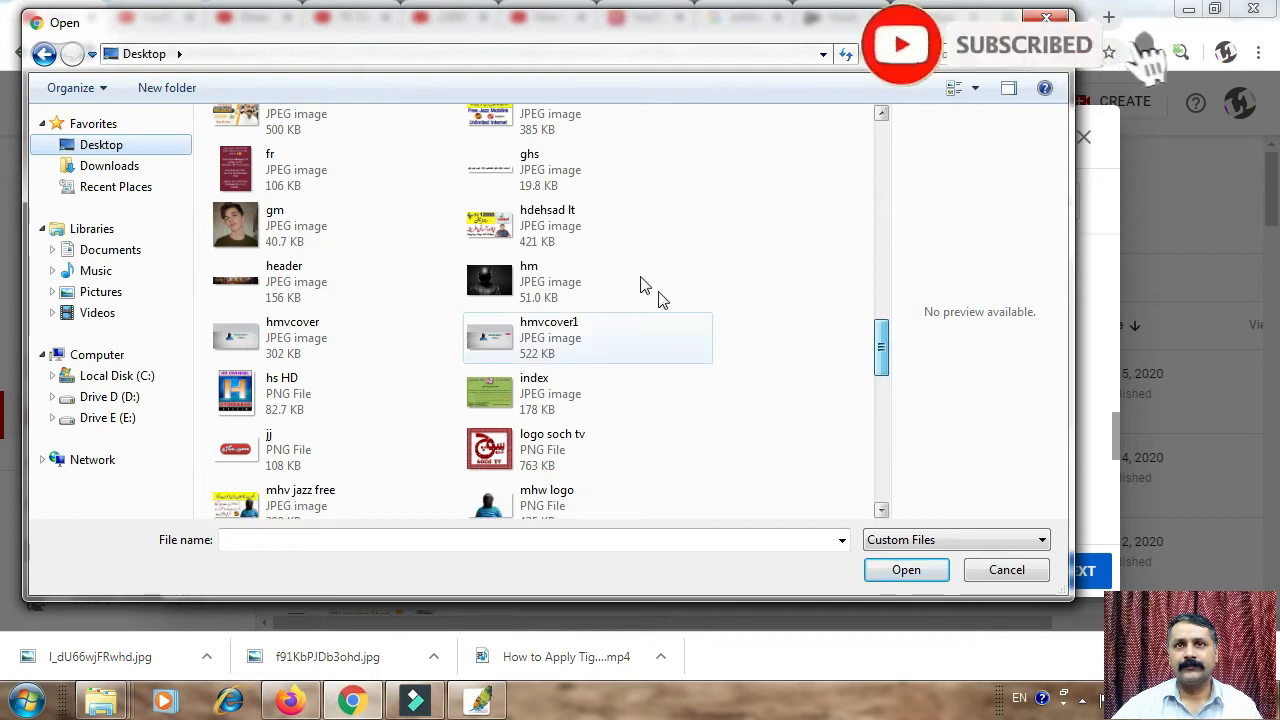
{"action": "left_click", "coordinate": [586, 235]}
{"action": "left_click", "coordinate": [906, 571]}
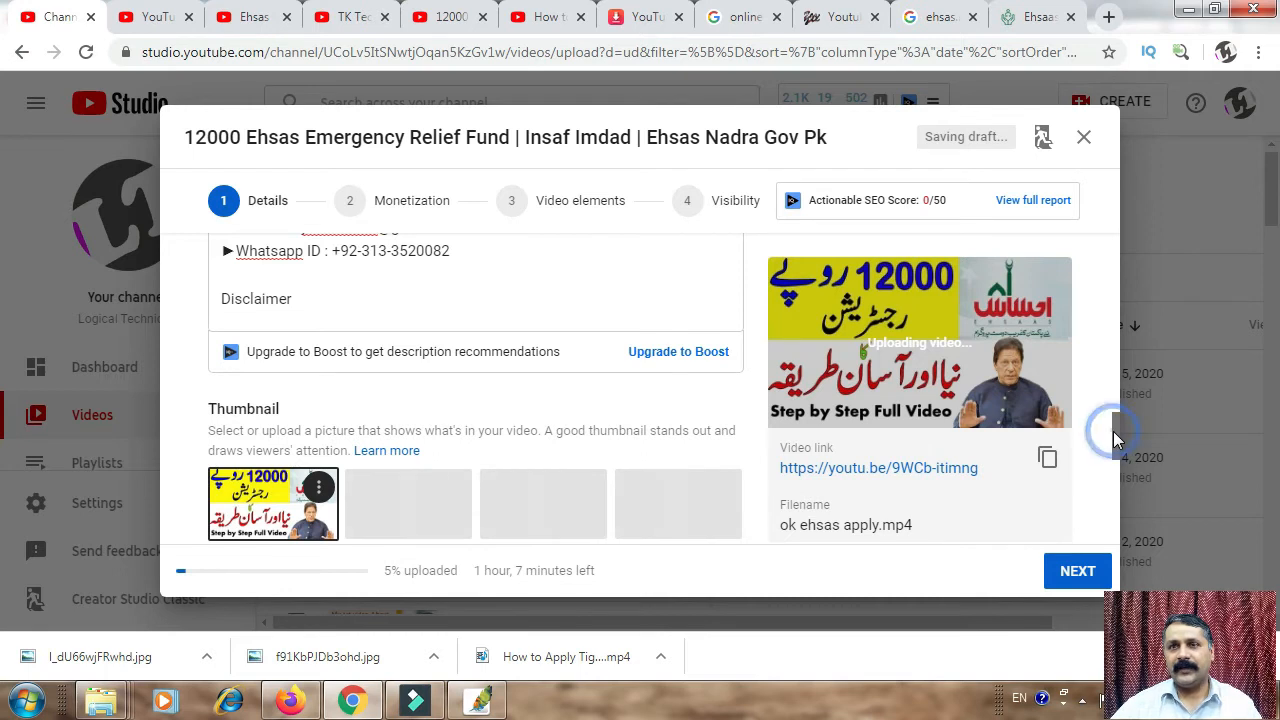
- Add the video to the Technical Videos playlist
{"action": "left_click_drag", "start_coordinate": [1113, 431], "coordinate": [1130, 478]}
{"action": "left_click", "coordinate": [374, 377]}
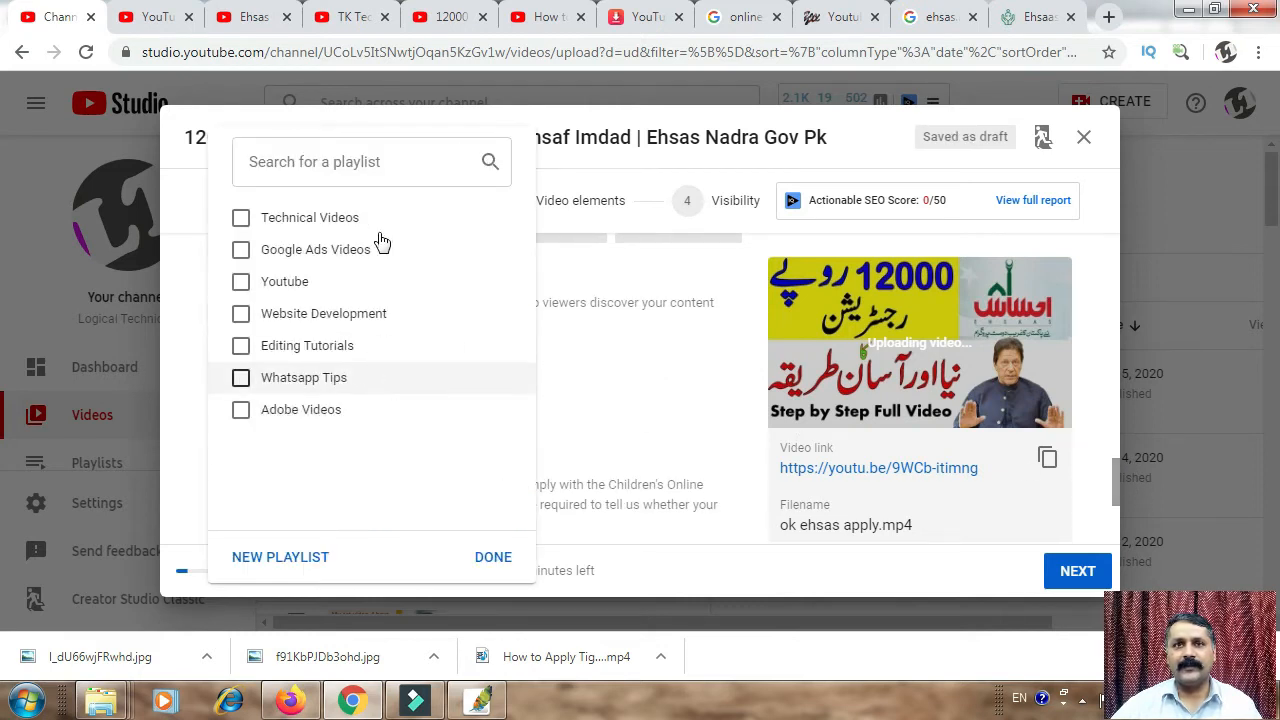
{"action": "left_click", "coordinate": [240, 218]}
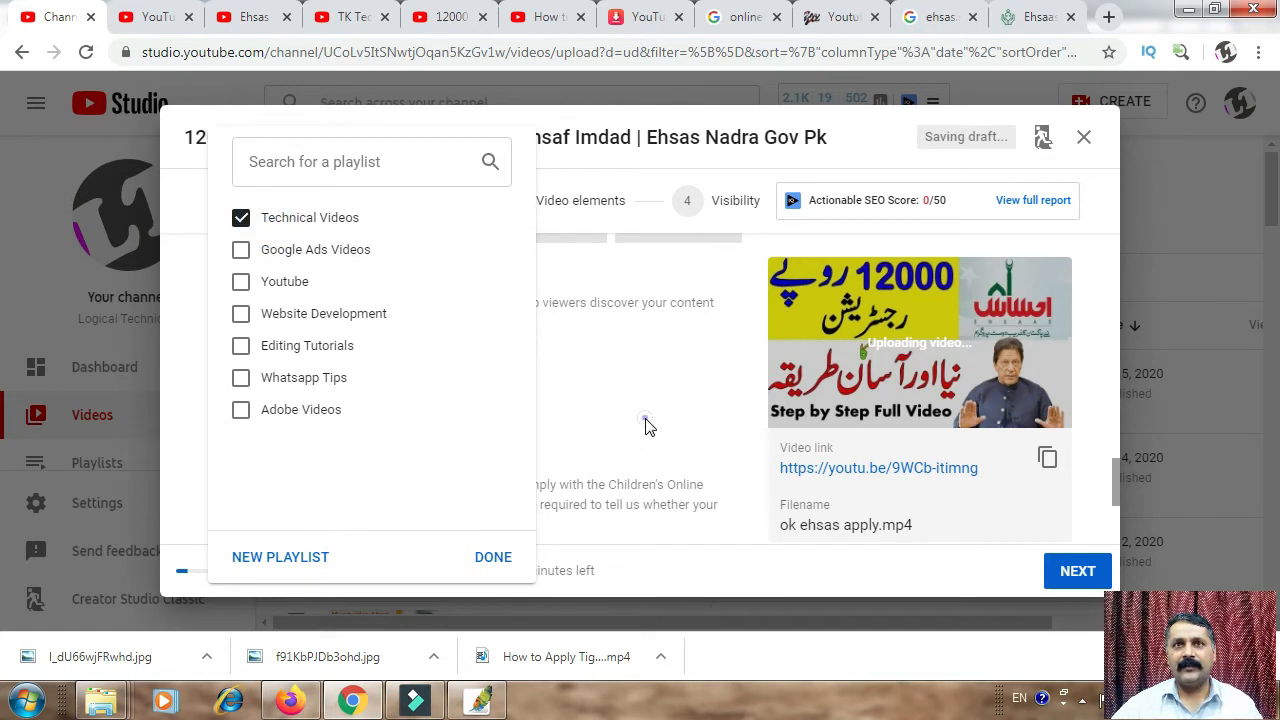
{"action": "left_click", "coordinate": [645, 425]}
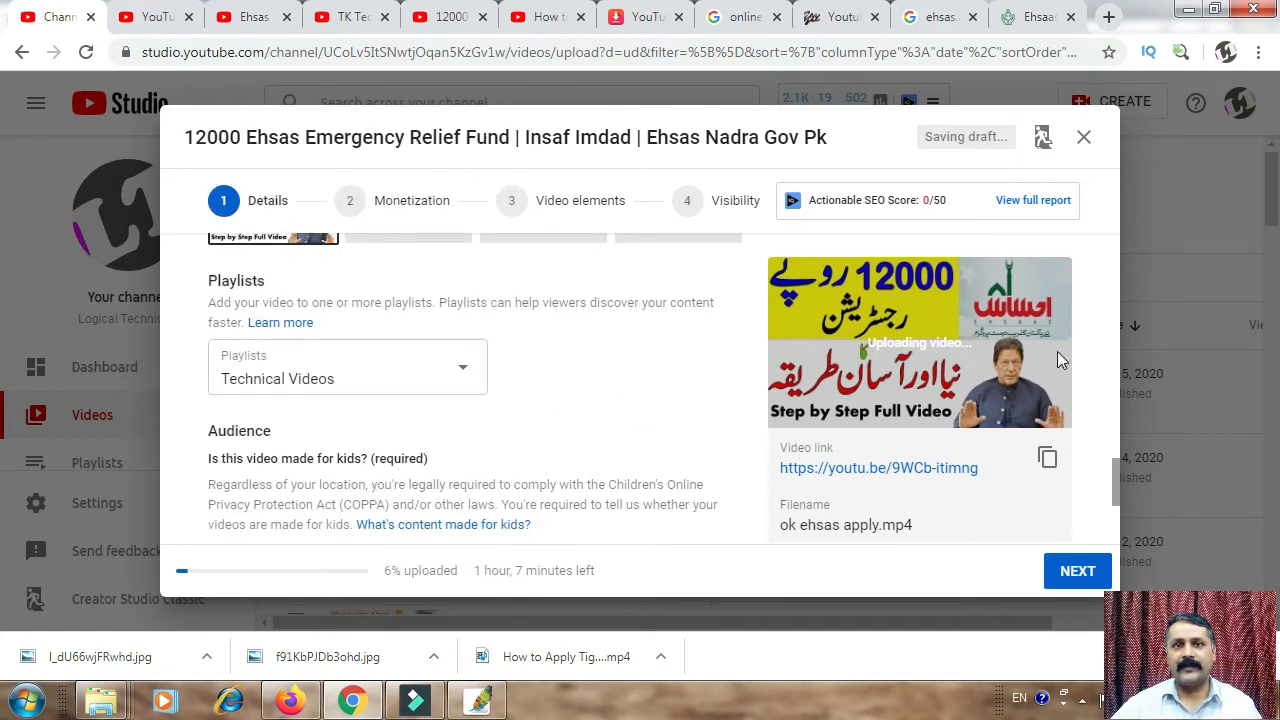
- Show the additional detail options, add the tags ehsas, nadra and imdad, and paste the prepared list of related tags after them
{"action": "left_click_drag", "start_coordinate": [1117, 465], "coordinate": [1125, 505]}
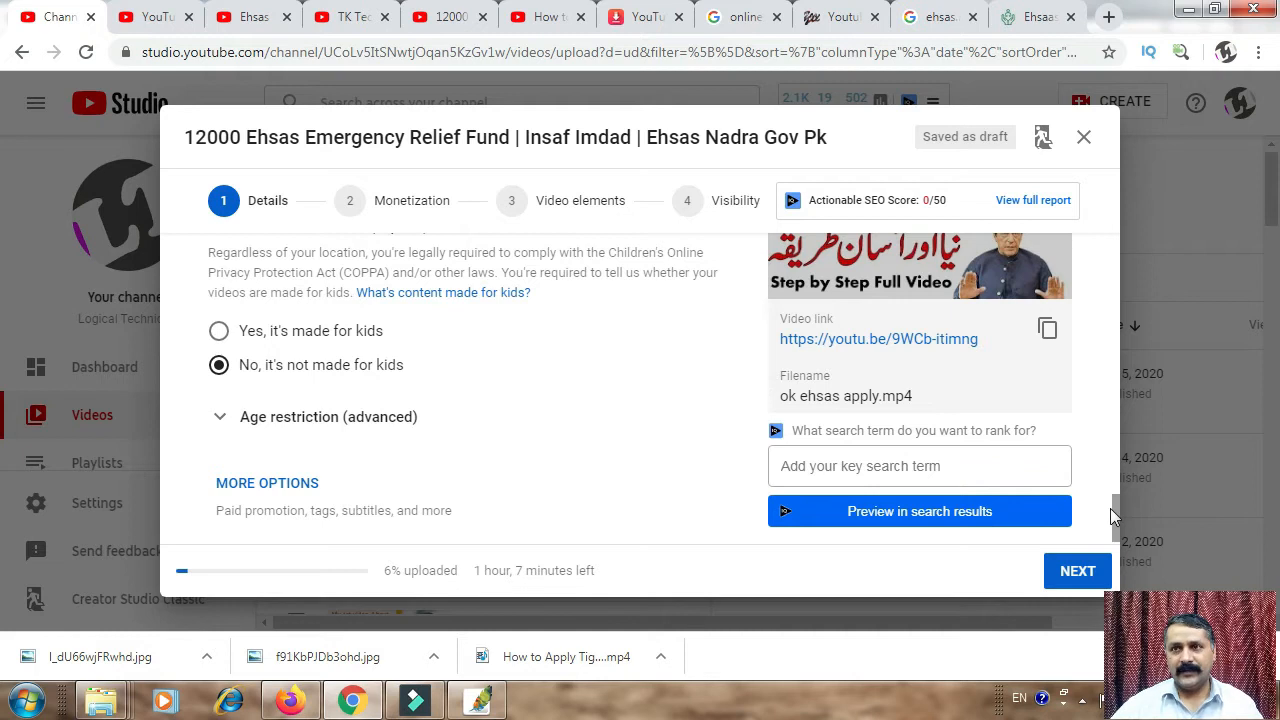
{"action": "left_click", "coordinate": [291, 494]}
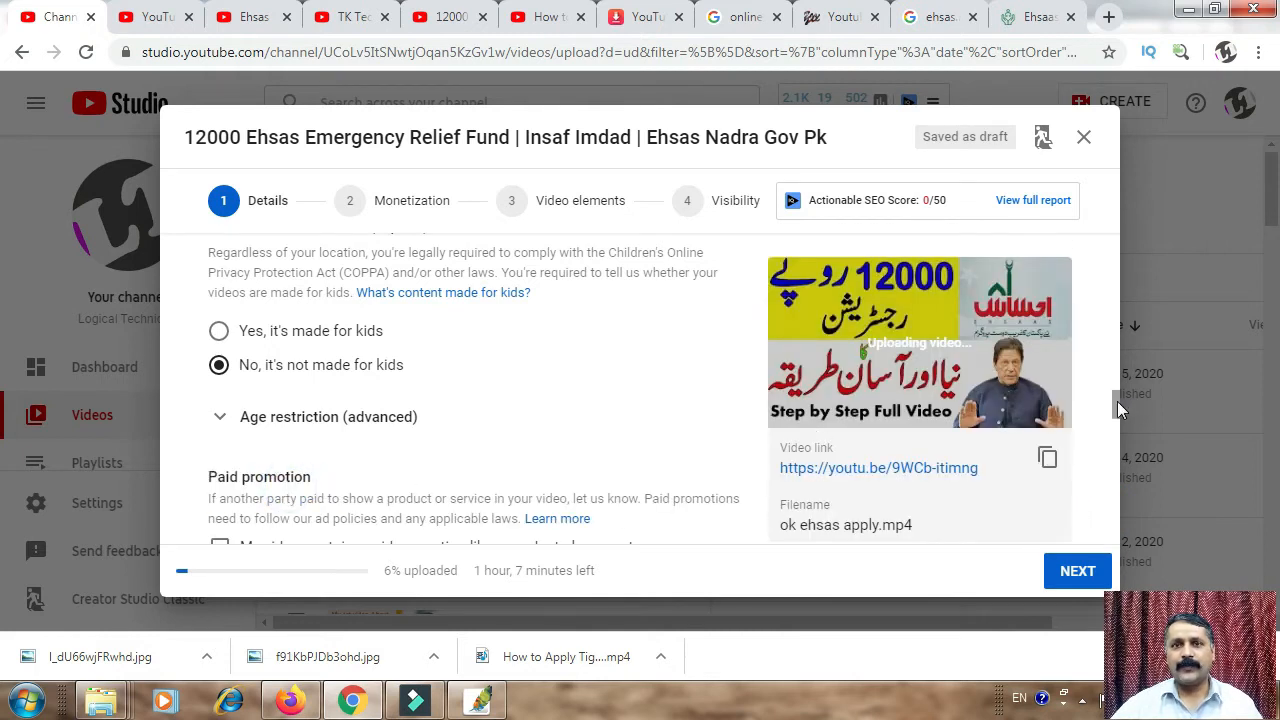
{"action": "left_click_drag", "start_coordinate": [1121, 408], "coordinate": [1136, 438]}
{"action": "left_click", "coordinate": [326, 340]}
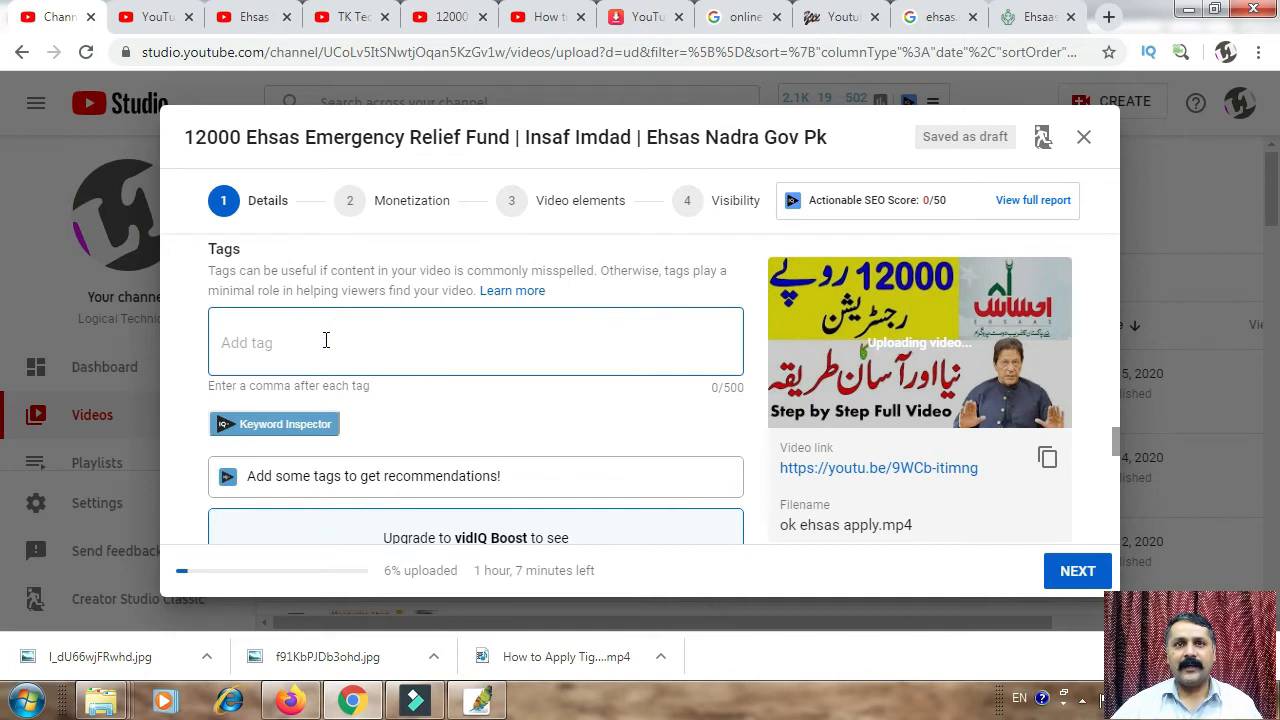
{"action": "type", "text": "ehsas"}
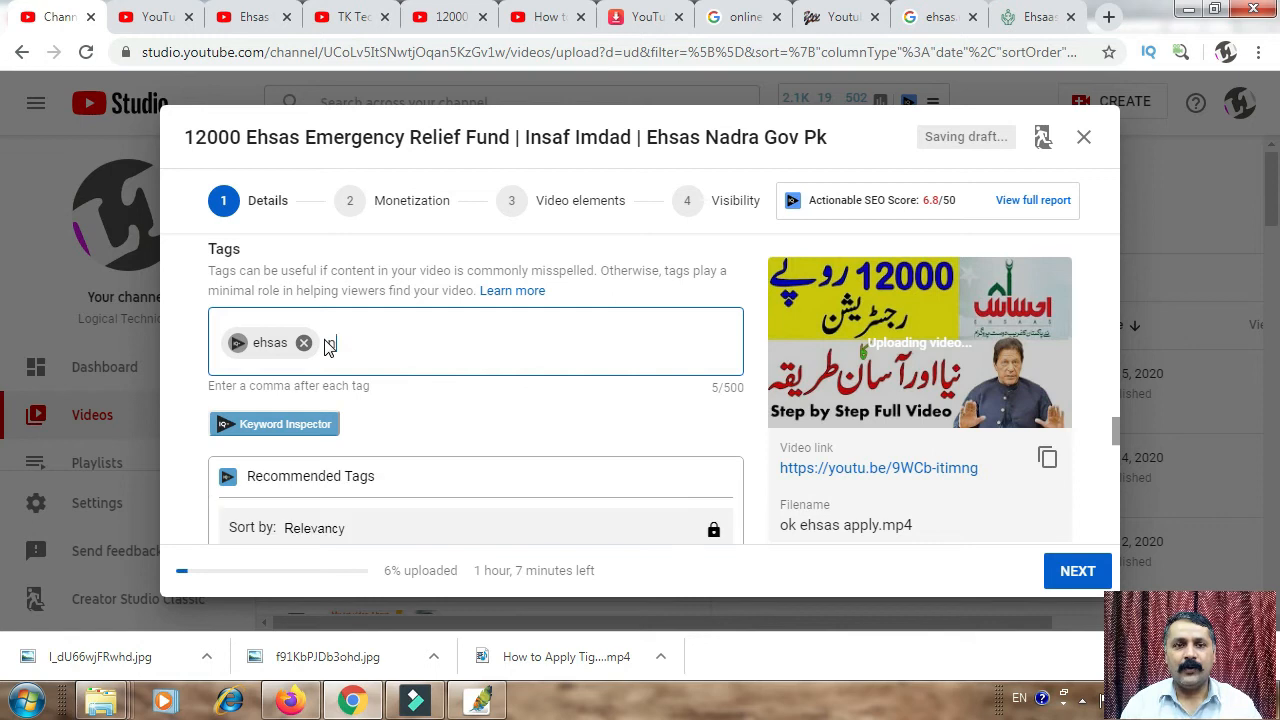
{"action": "type", "text": "nadra,"}
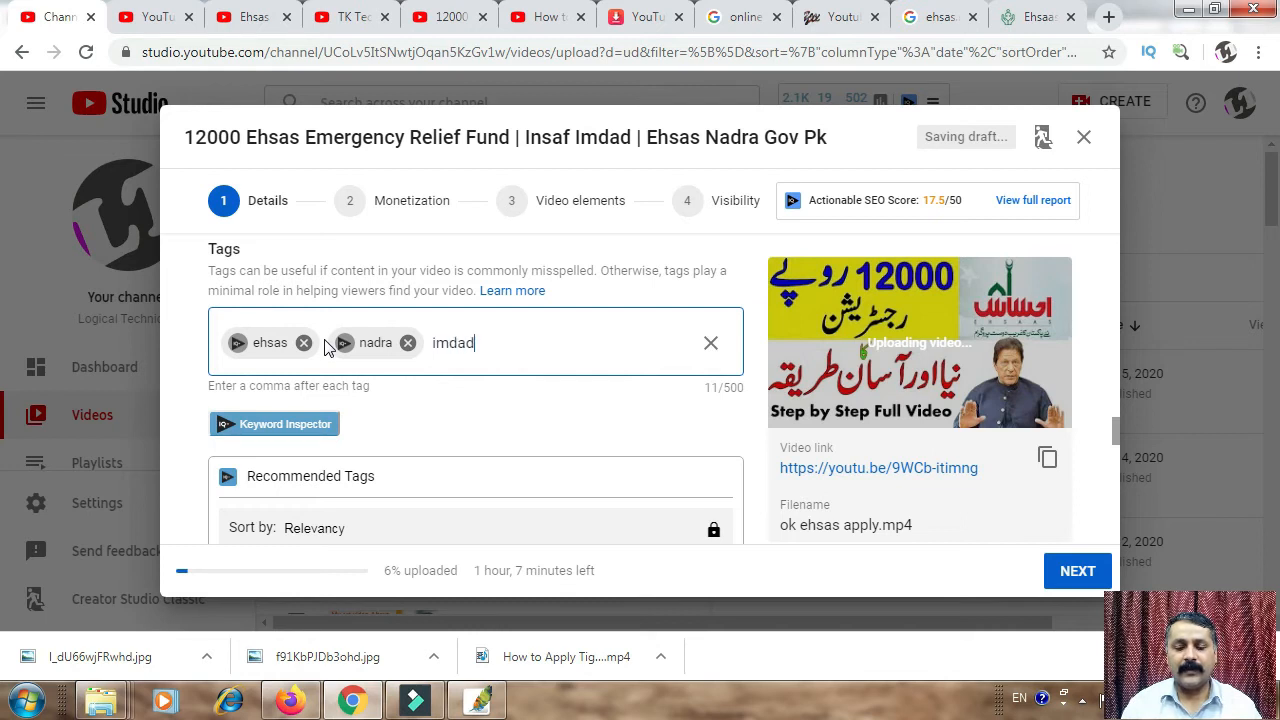
{"action": "type", "text": "imdad,"}
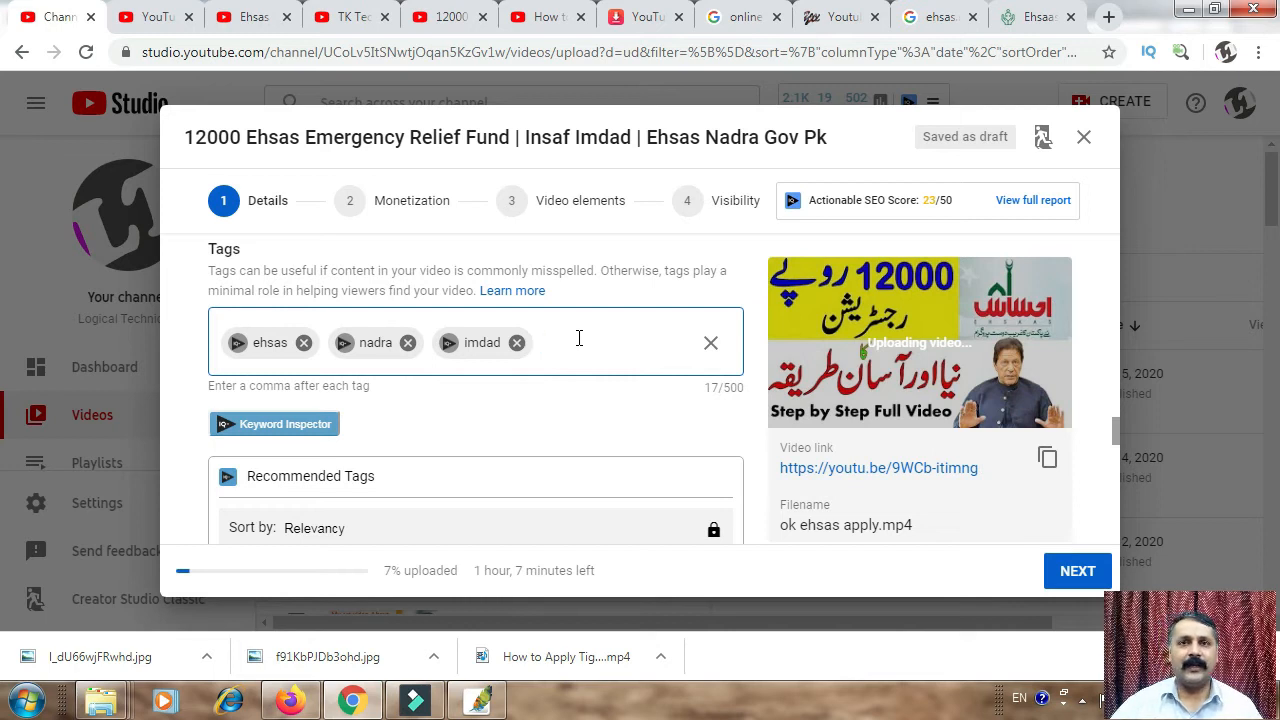
{"action": "key", "text": "ctrl+v"}
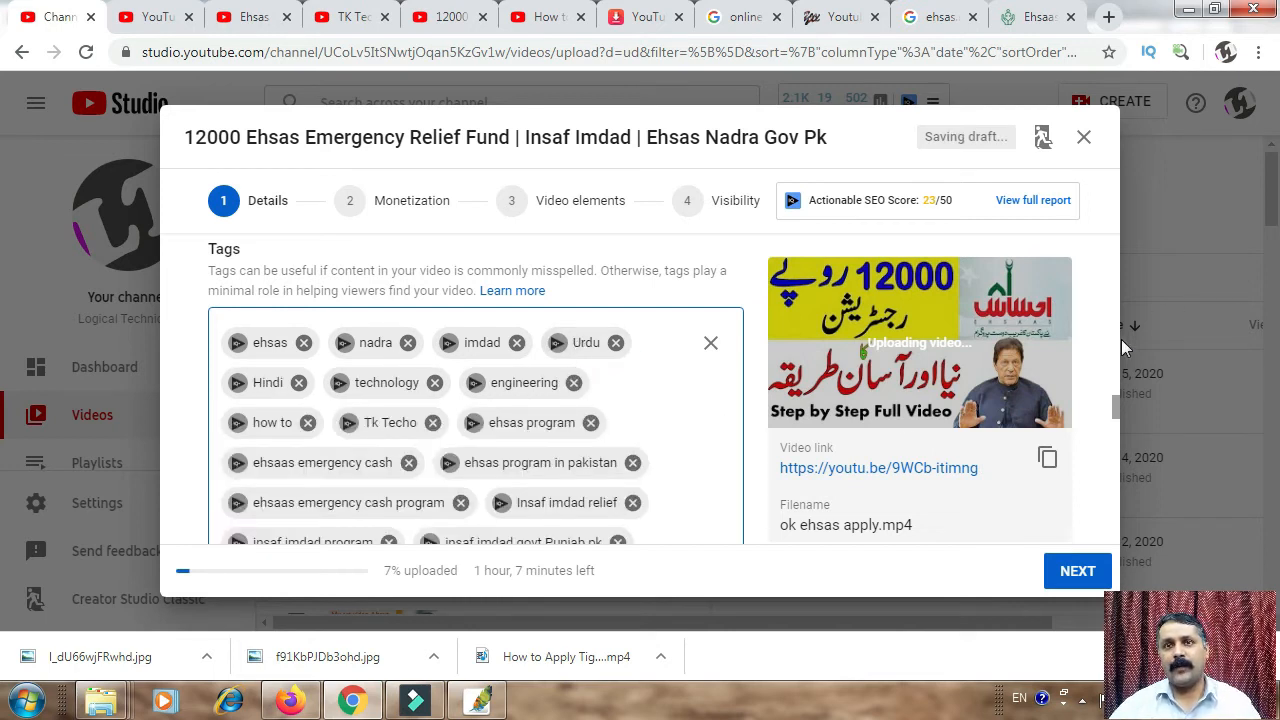
- Set the video's recording date to Apr 5, 2020, and review the location, category and comment settings
{"action": "left_click_drag", "start_coordinate": [1116, 402], "coordinate": [1160, 459]}
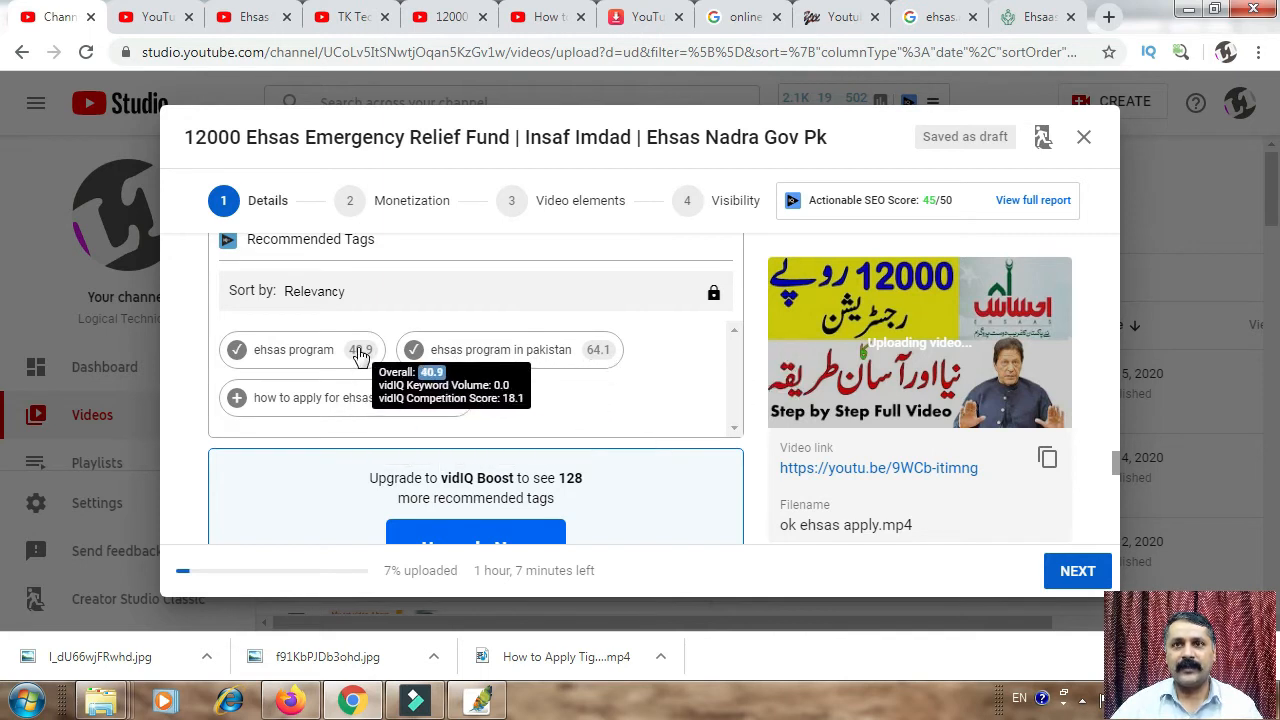
{"action": "left_click_drag", "start_coordinate": [1117, 466], "coordinate": [1117, 500]}
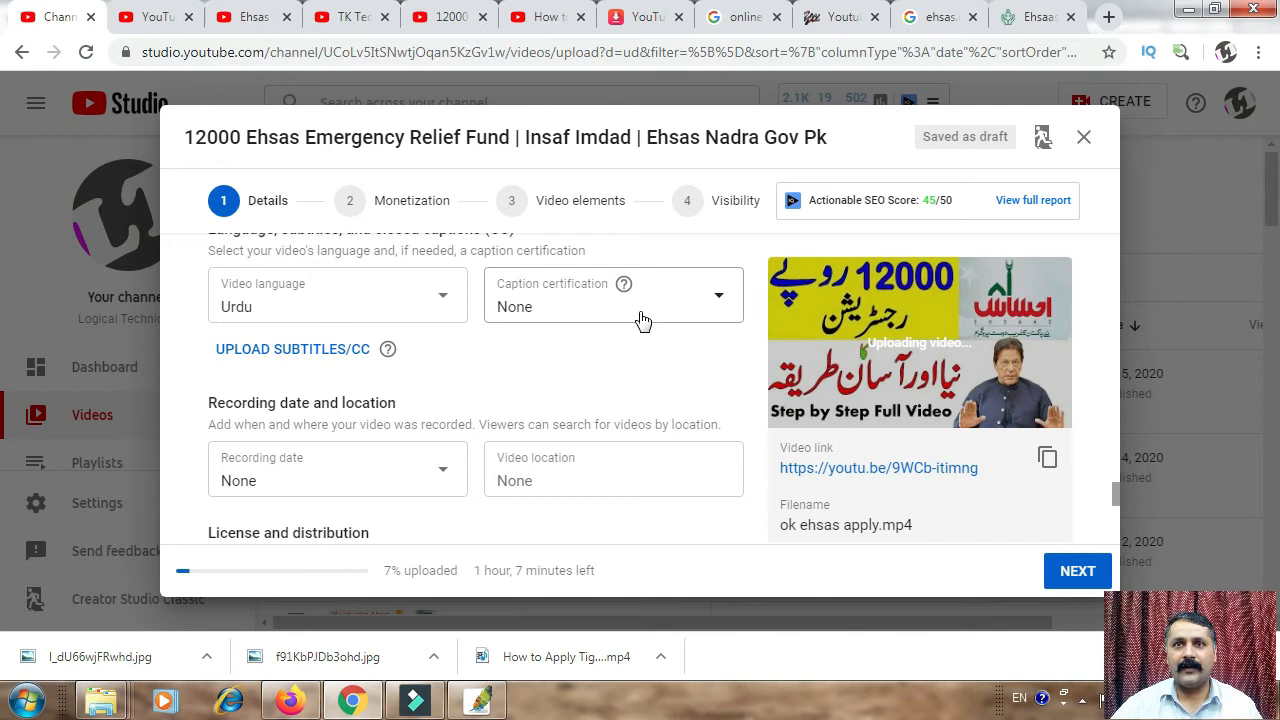
{"action": "left_click", "coordinate": [341, 478]}
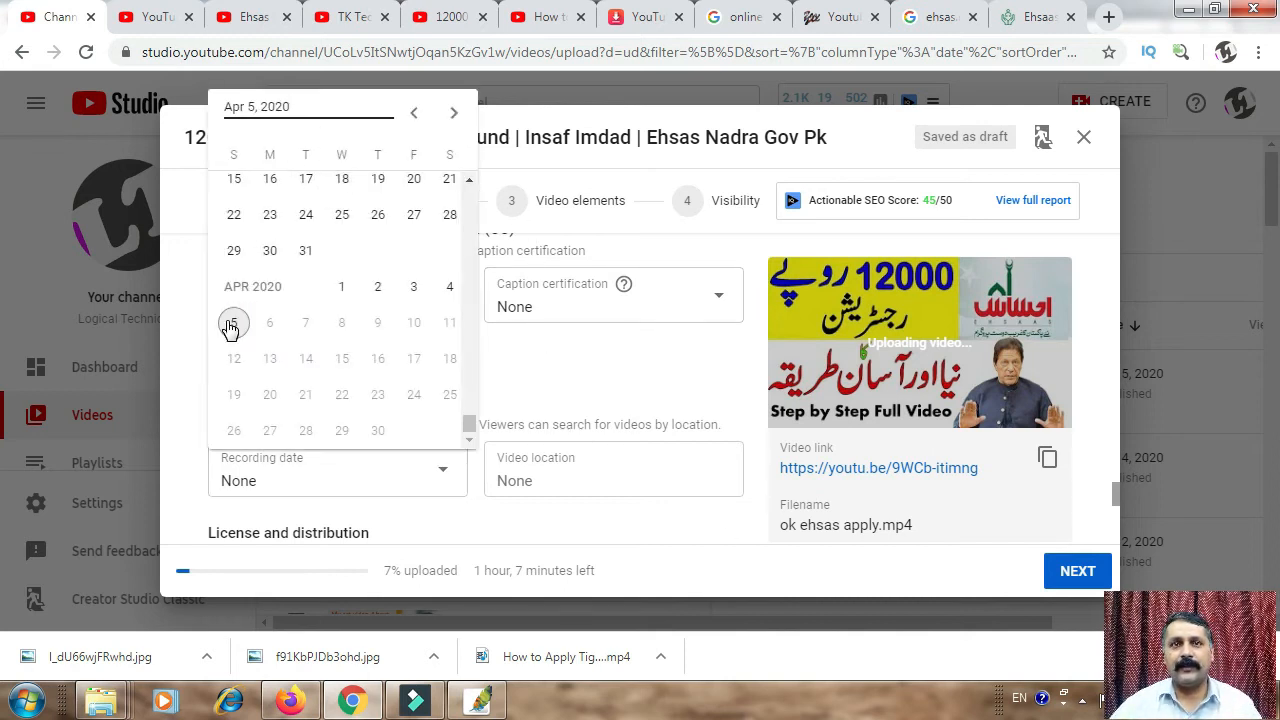
{"action": "left_click", "coordinate": [233, 323]}
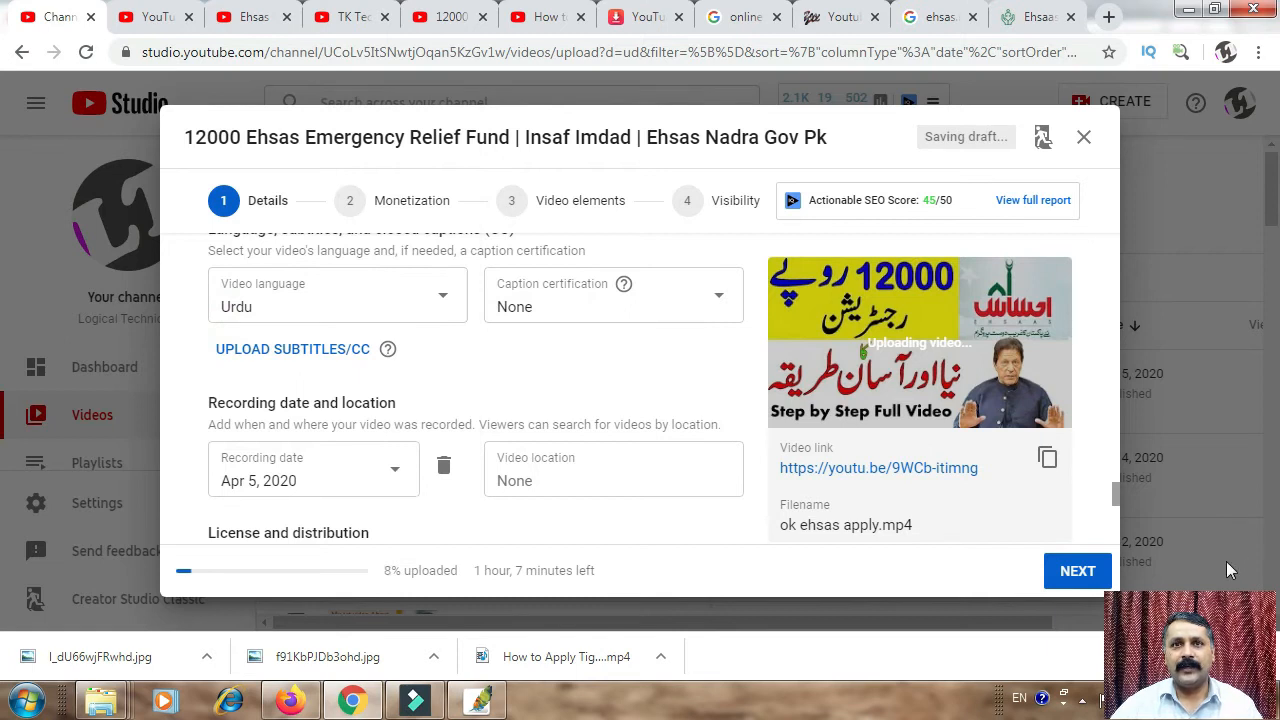
{"action": "left_click", "coordinate": [643, 491]}
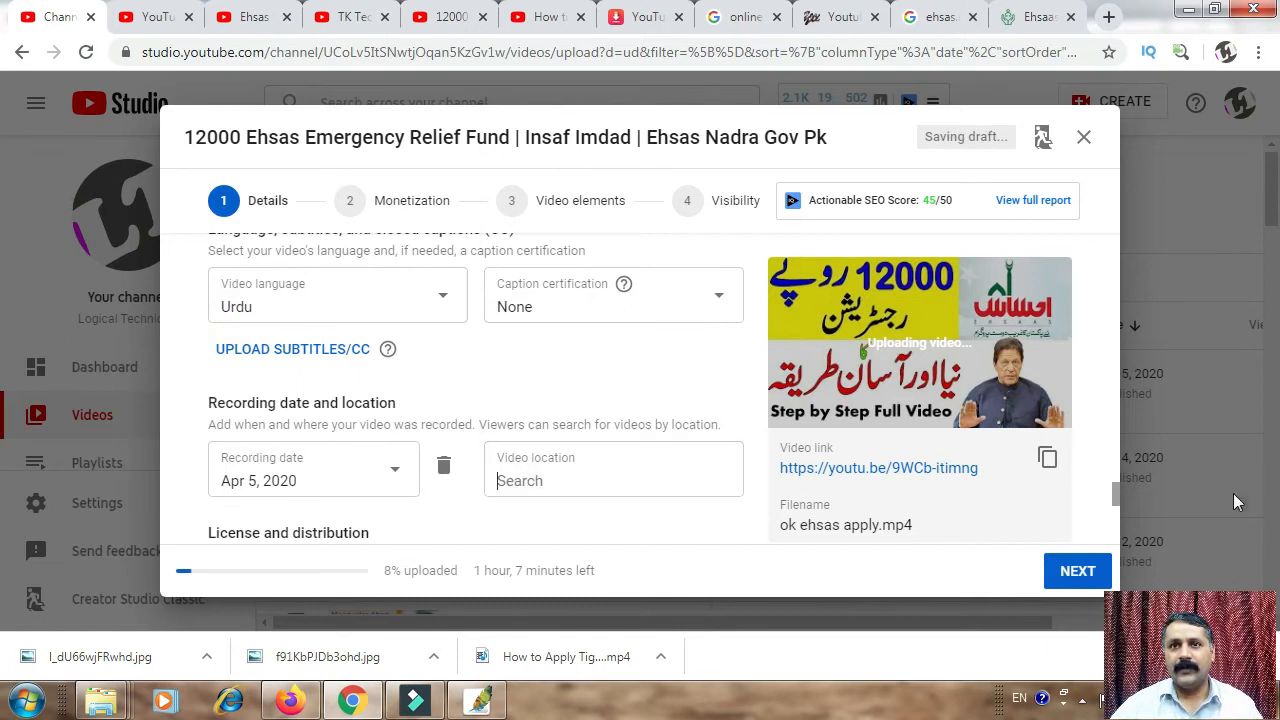
{"action": "left_click_drag", "start_coordinate": [1120, 491], "coordinate": [1145, 551]}
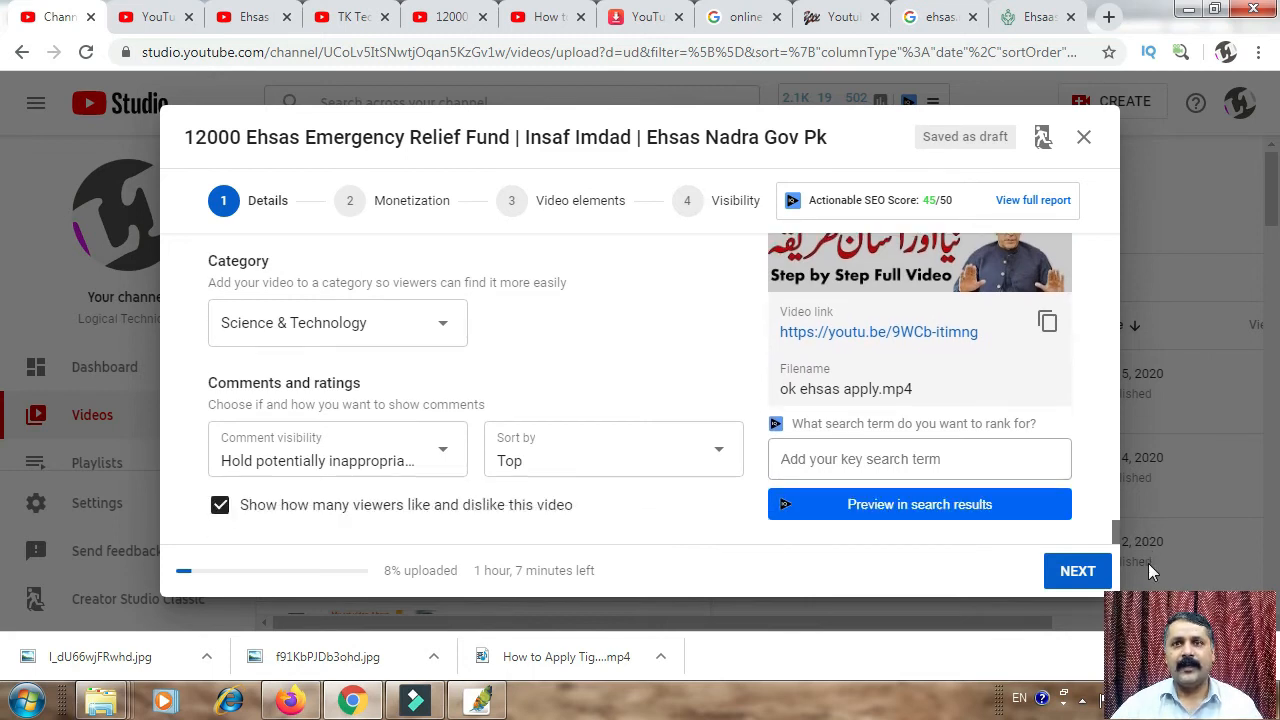
{"action": "left_click_drag", "start_coordinate": [1147, 560], "coordinate": [1103, 229]}
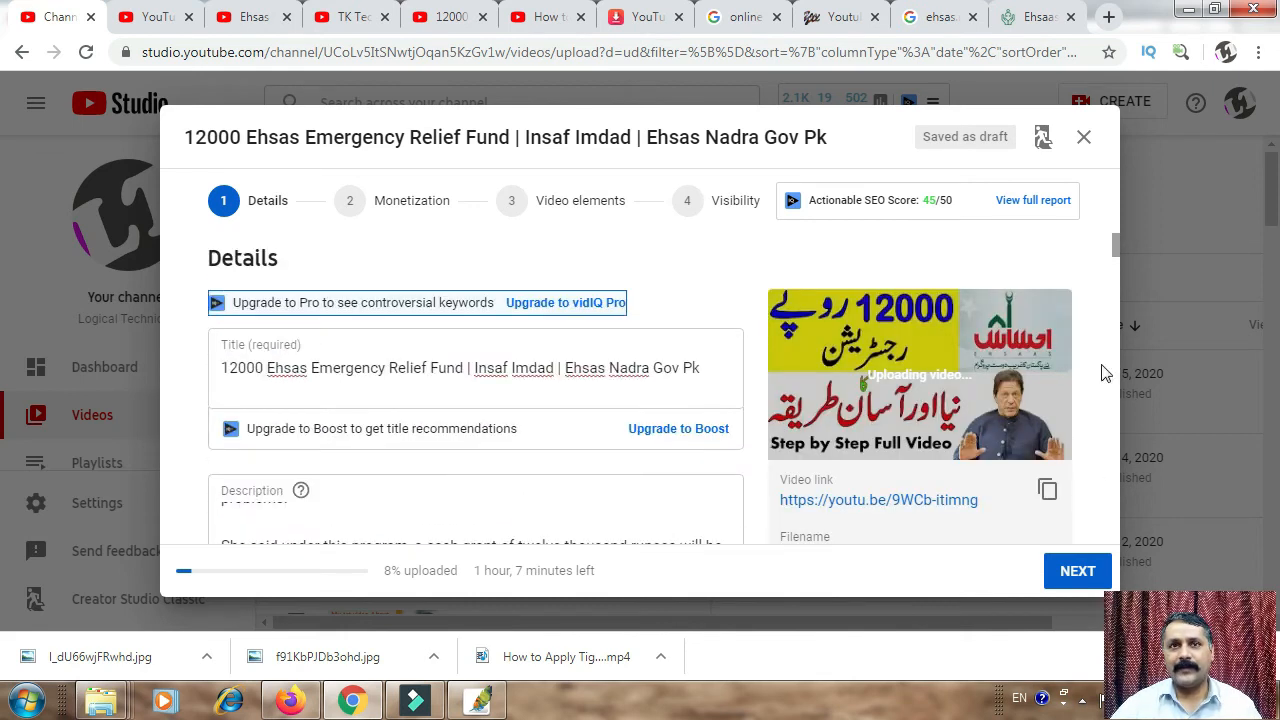
- Proceed to the monetization stage and enable ads after the video
{"action": "left_click", "coordinate": [1075, 572]}
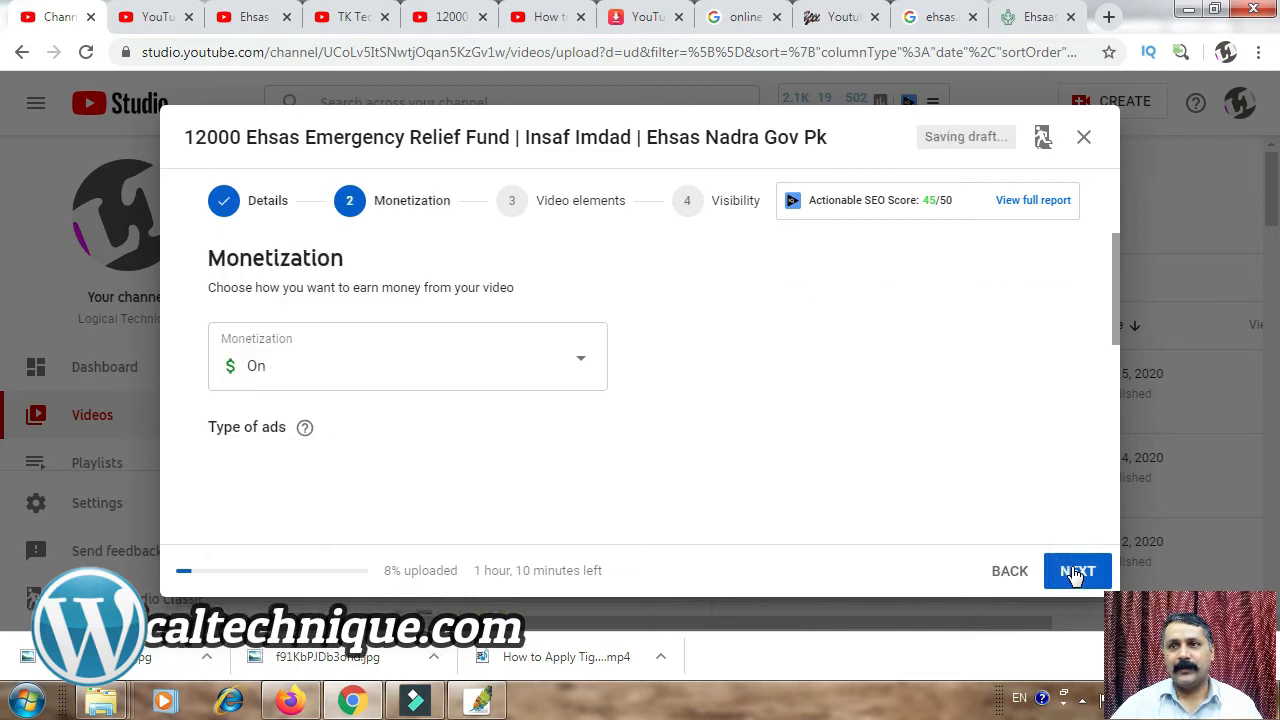
{"action": "left_click_drag", "start_coordinate": [1119, 253], "coordinate": [1143, 490]}
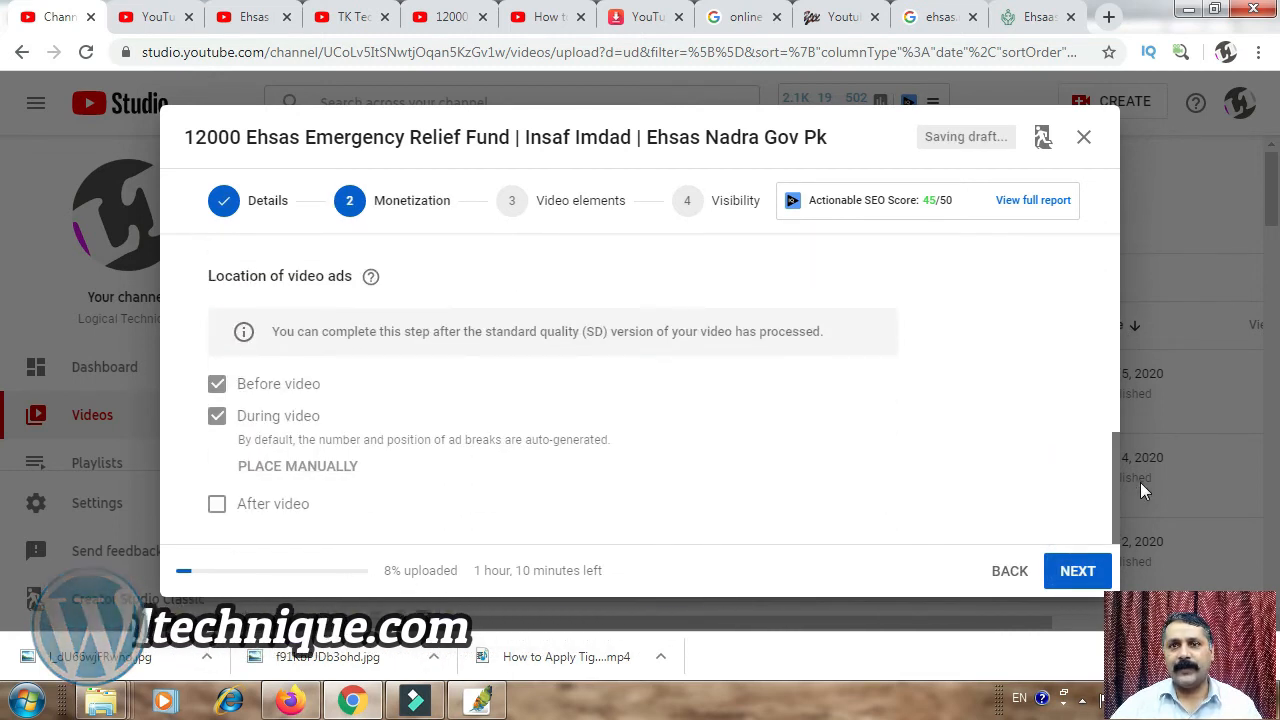
{"action": "left_click", "coordinate": [216, 504]}
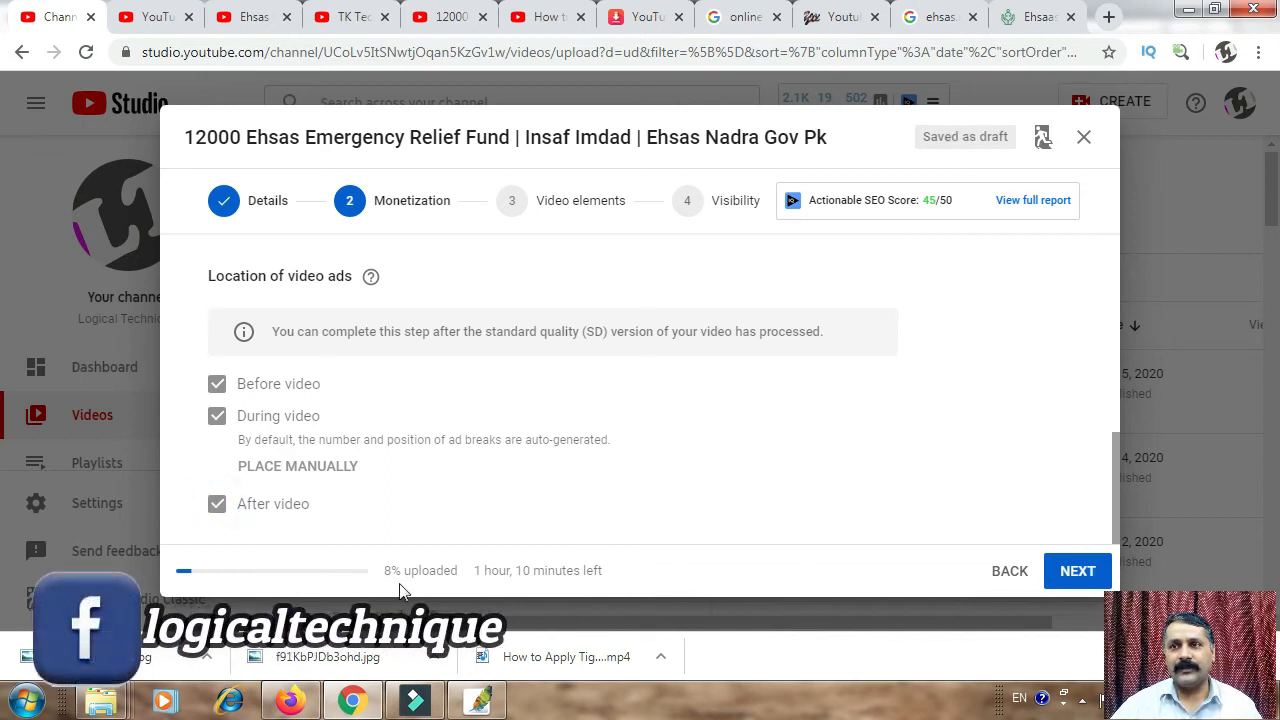
- Proceed to the video elements stage and examine the end screen and cards options
{"action": "left_click", "coordinate": [1077, 571]}
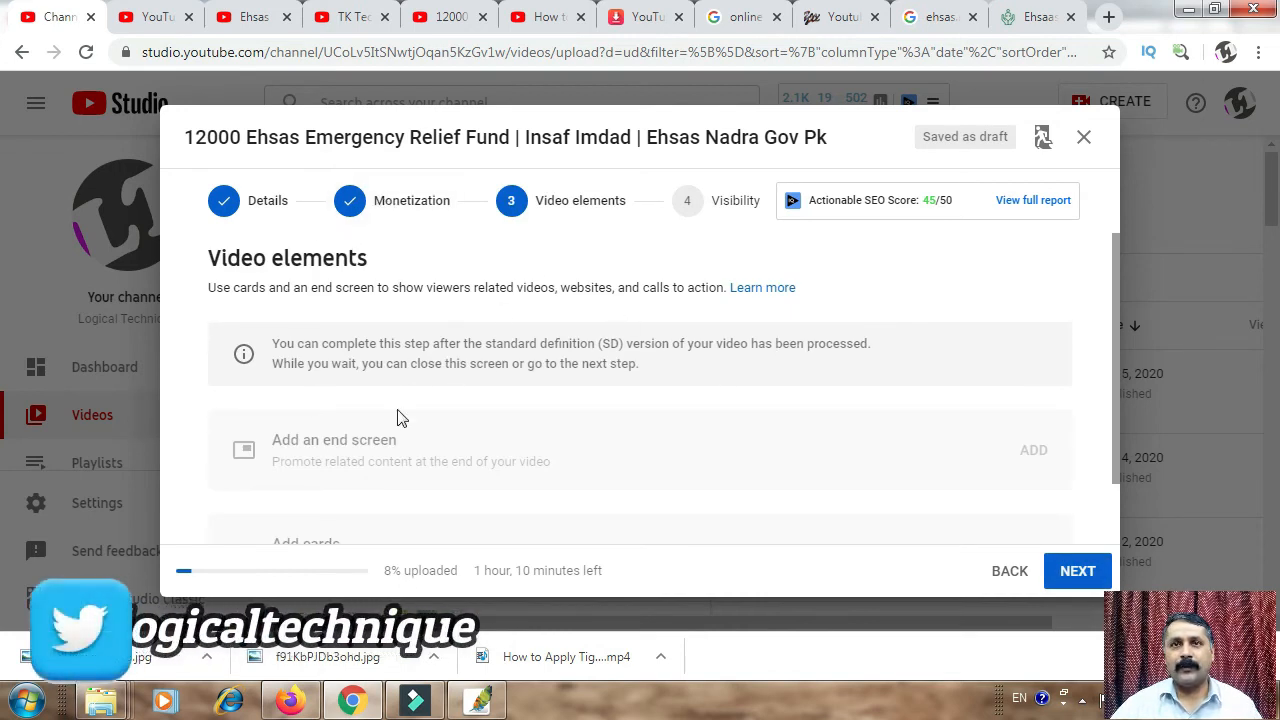
{"action": "left_click_drag", "start_coordinate": [1120, 398], "coordinate": [1129, 489]}
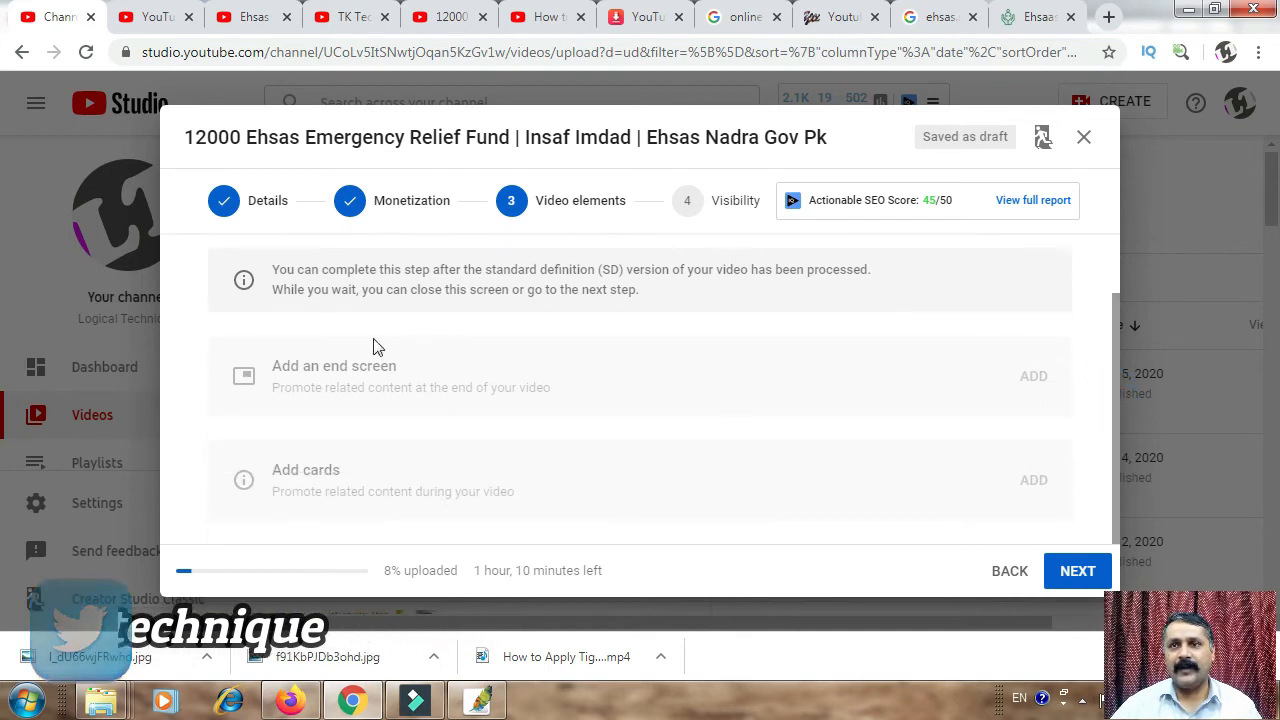
{"action": "left_click", "coordinate": [245, 378]}
{"action": "left_click", "coordinate": [1008, 386]}
{"action": "left_click", "coordinate": [1019, 484]}
{"action": "left_click", "coordinate": [1118, 446]}
{"action": "left_click_drag", "start_coordinate": [1121, 432], "coordinate": [1143, 515]}
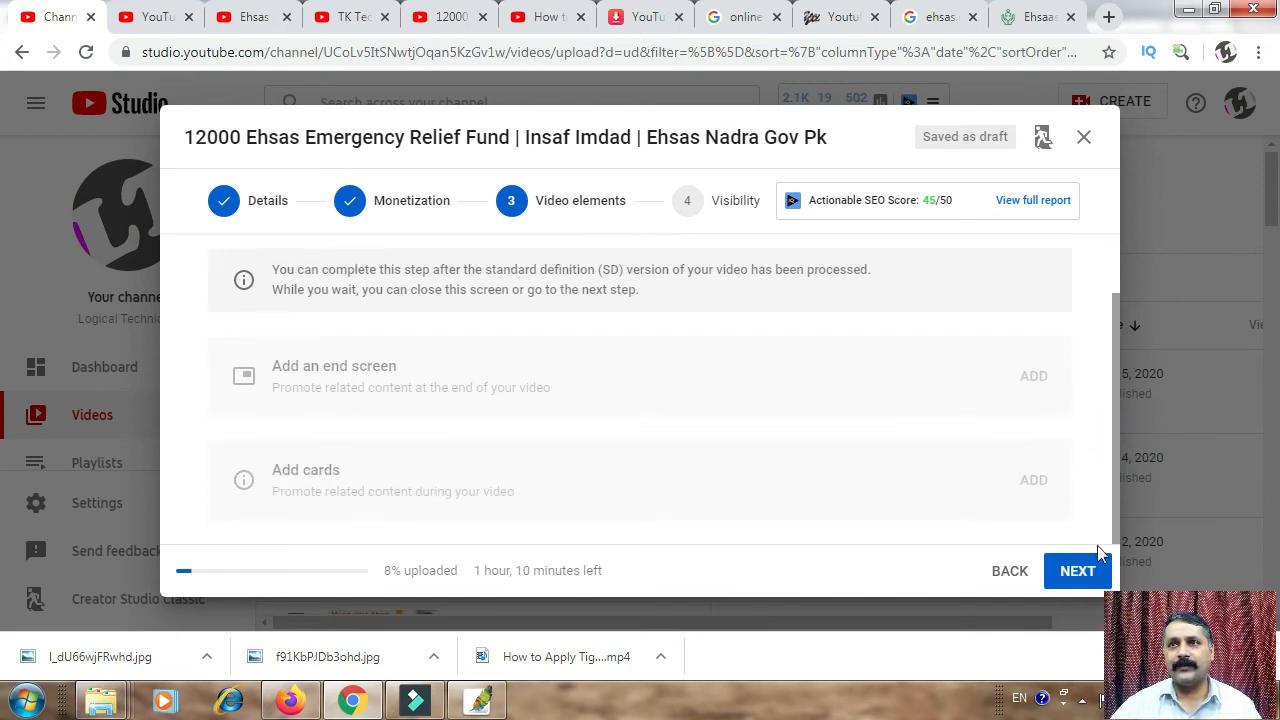
- Proceed to the visibility stage, choose Unlisted for the video, and save it
{"action": "left_click", "coordinate": [1060, 570]}
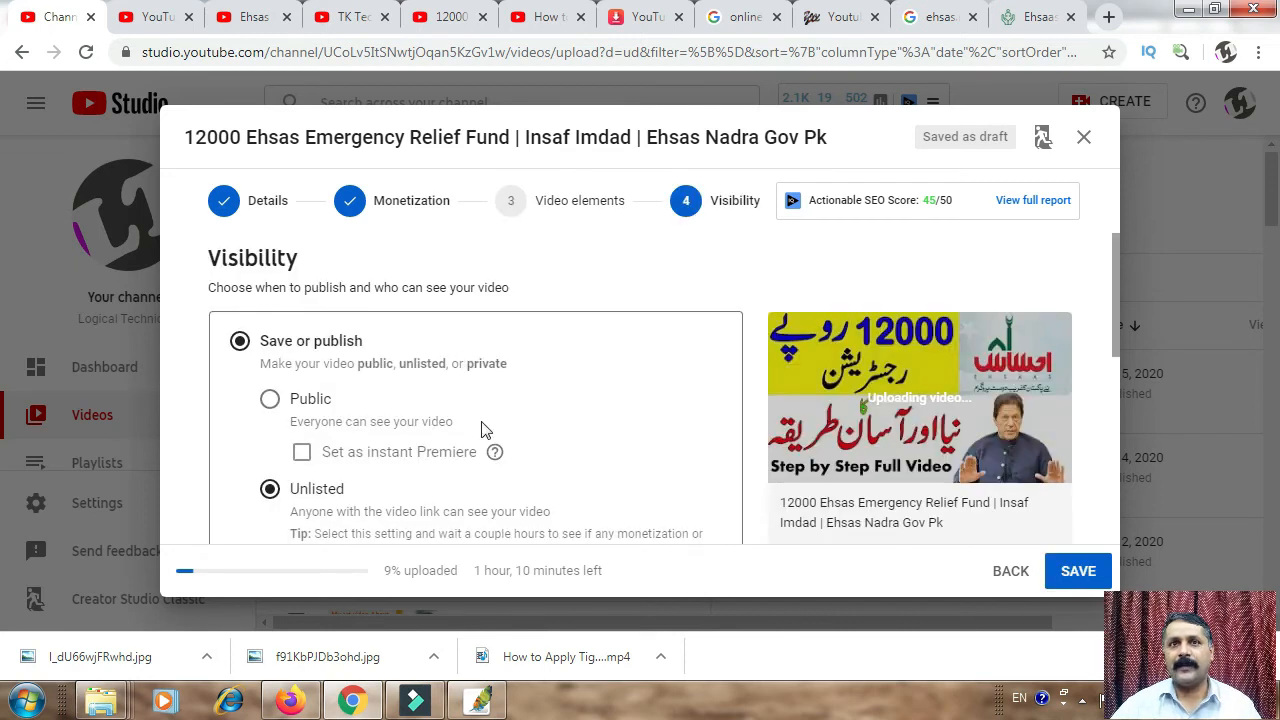
{"action": "left_click_drag", "start_coordinate": [1123, 320], "coordinate": [1123, 358]}
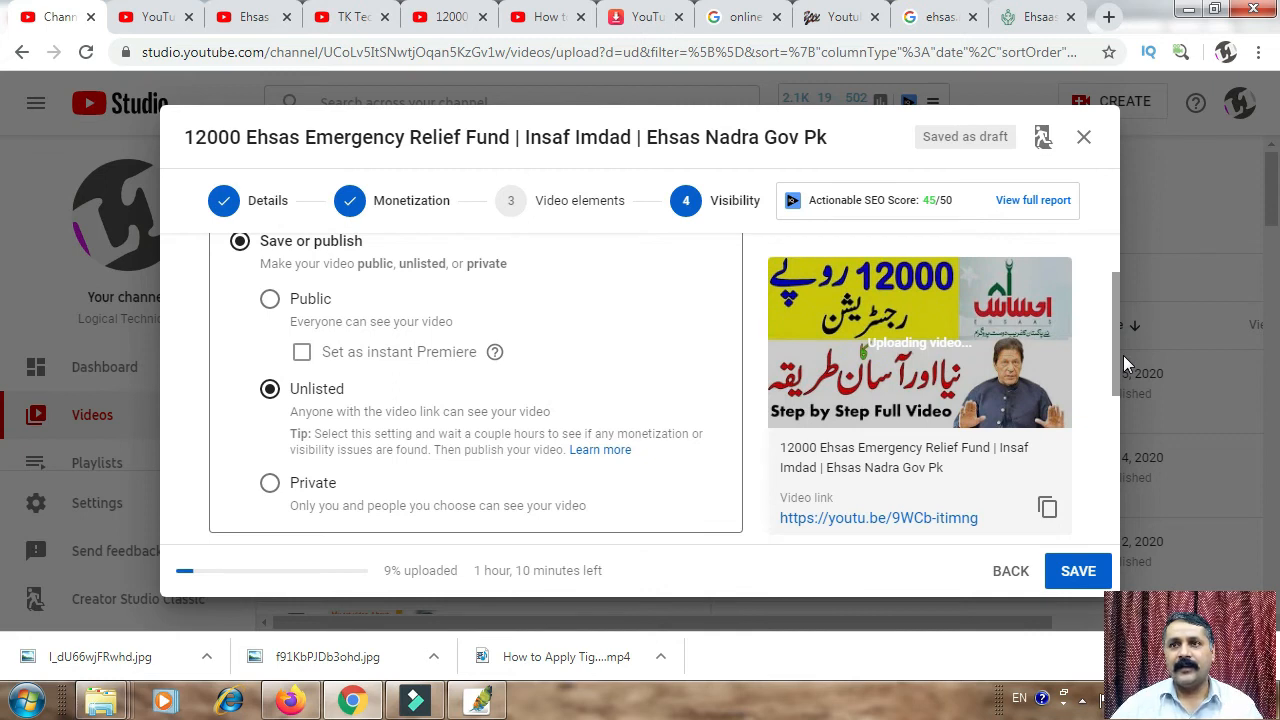
{"action": "left_click", "coordinate": [295, 393]}
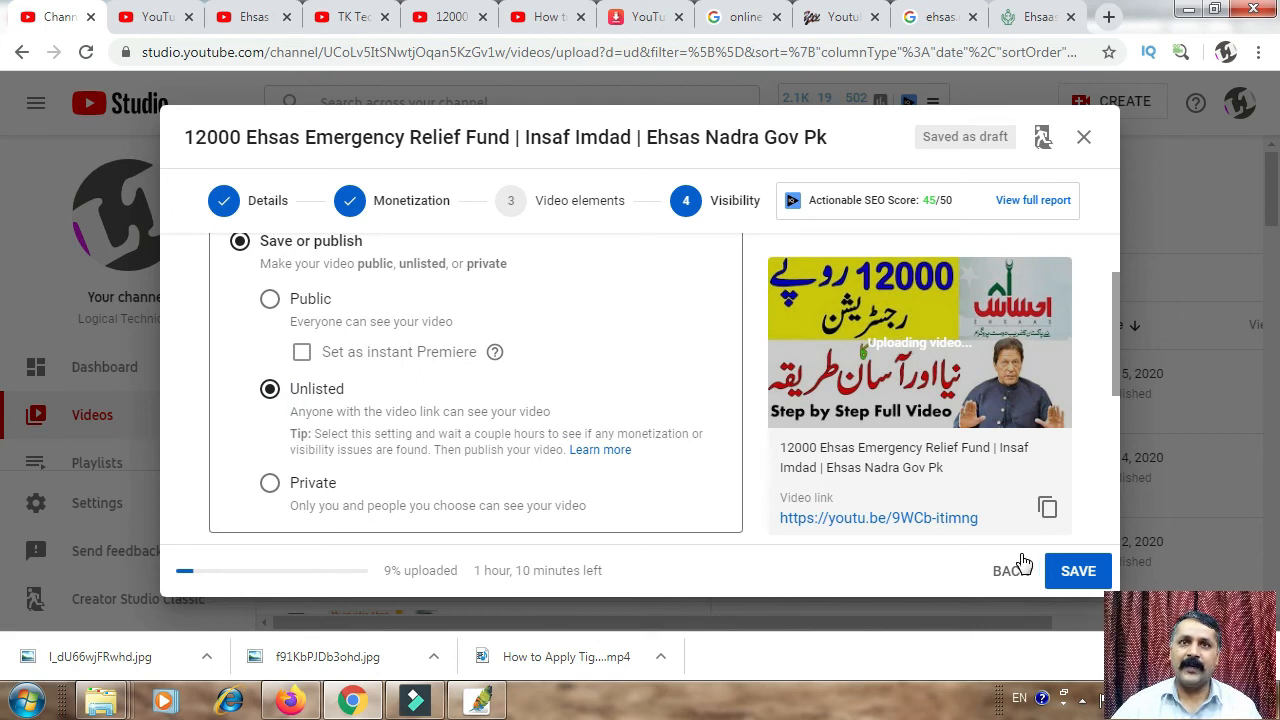
{"action": "left_click", "coordinate": [1097, 580]}
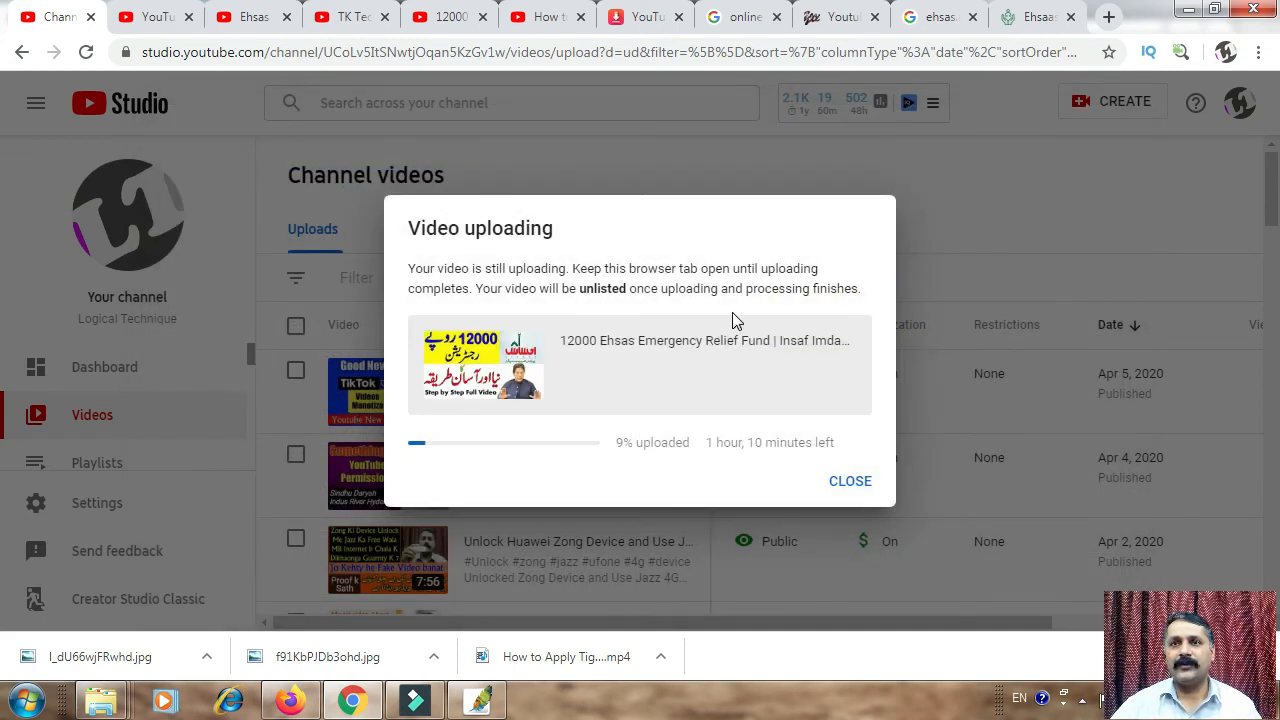
{"action": "double_click", "coordinate": [613, 442]}
{"action": "left_click", "coordinate": [611, 443]}
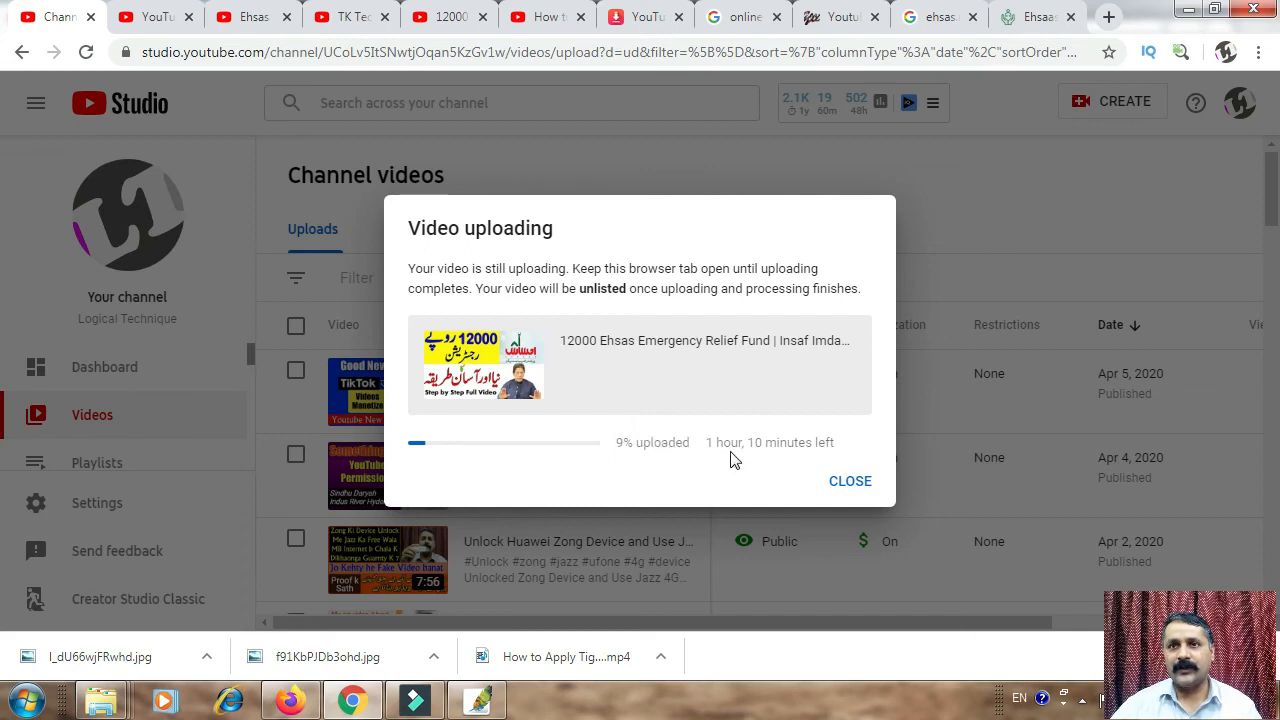